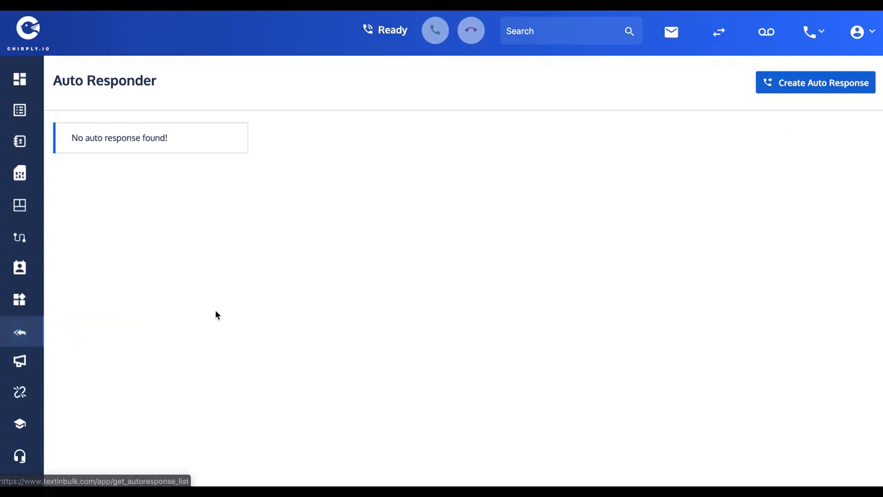
Start a new auto response and name it "Training Demo Autoresponder".
left_click(813, 86)
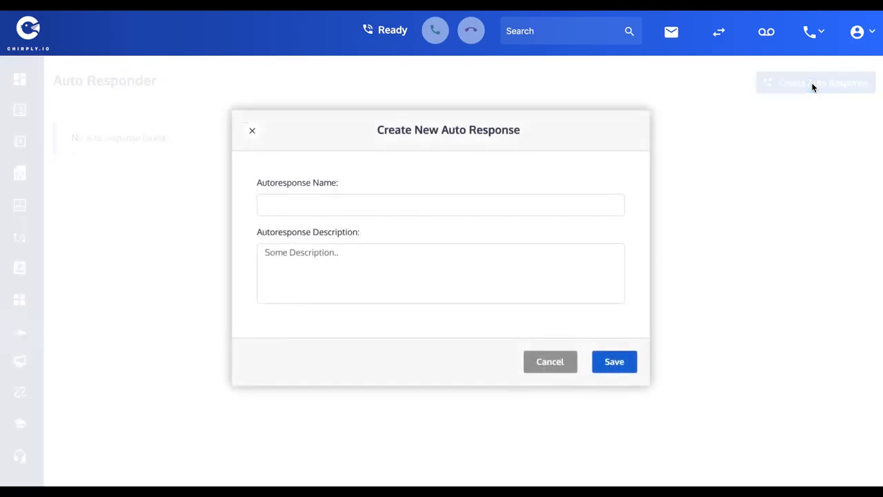
left_click(410, 204)
type("Traing")
key("BackSpace")
type("ing Demo ")
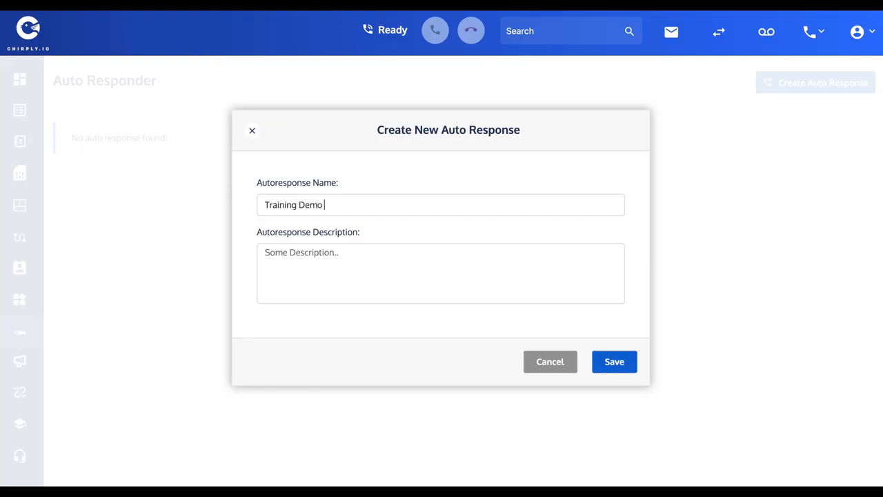
type("Autoresponder")
Reuse the auto response's name as its description, save it and dismiss the confirmation.
key("ctrl+a")
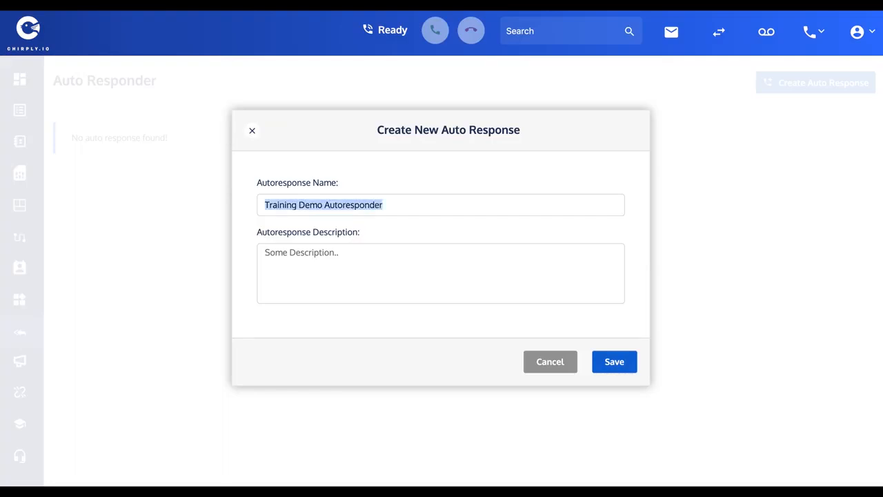
key("ctrl+c")
left_click(385, 256)
key("ctrl+v")
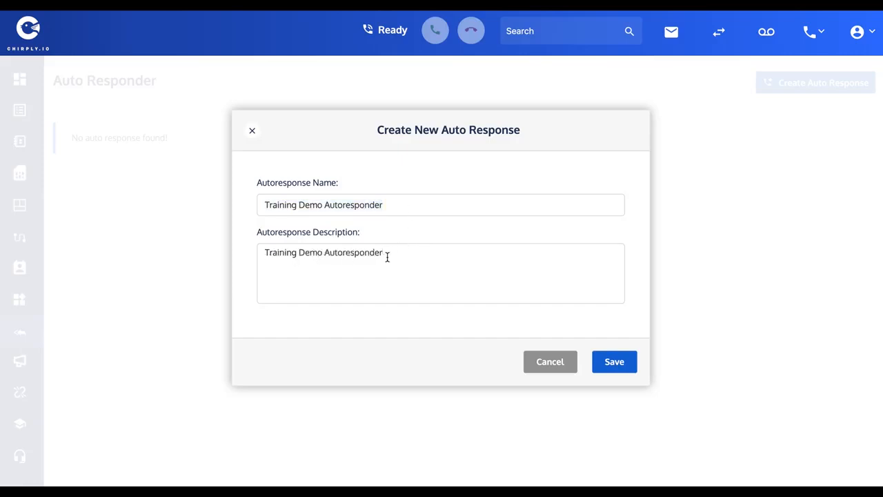
left_click(613, 365)
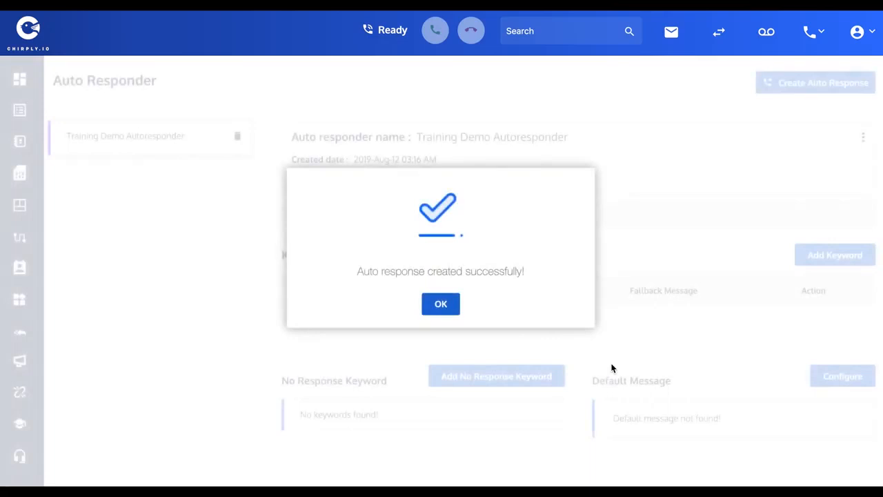
left_click(435, 309)
left_click(863, 138)
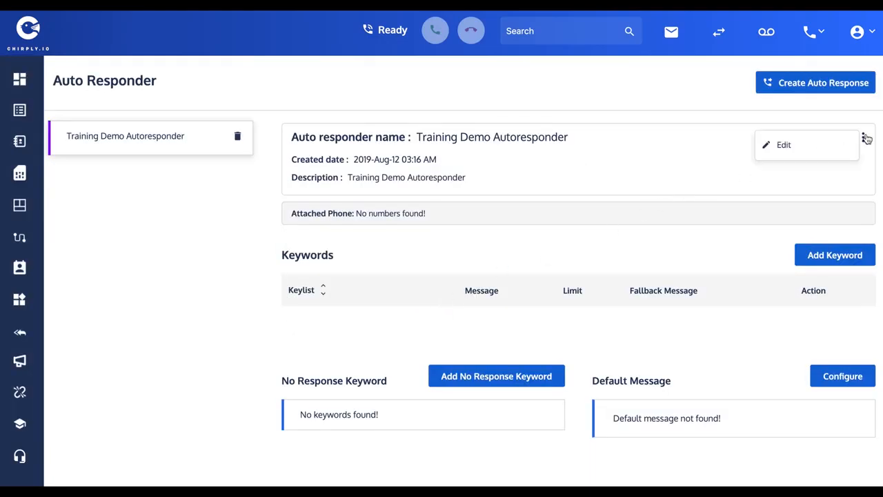
left_click(864, 138)
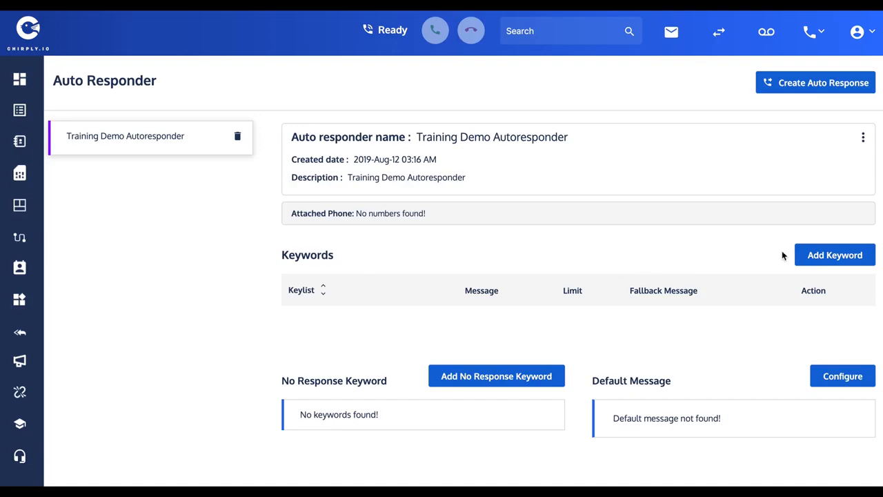
Start a keyword entry for the autoresponder and add the keywords "Who is this" and "Who dis".
left_click(824, 254)
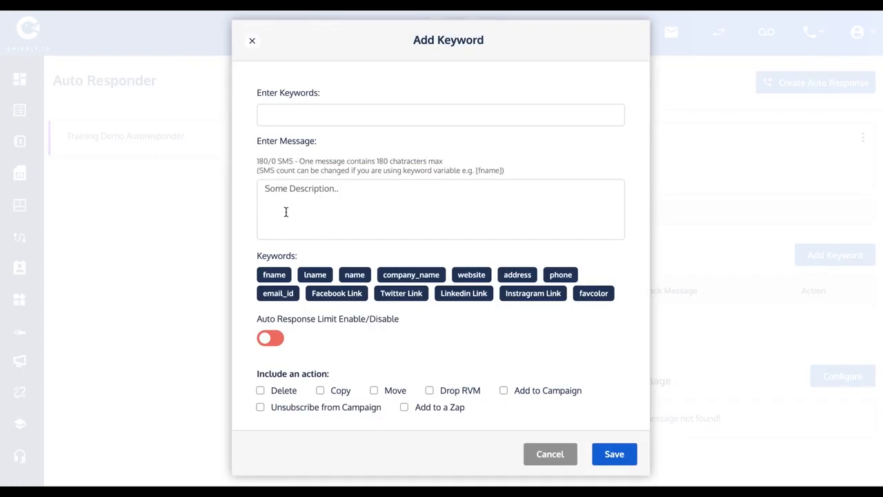
left_click(277, 118)
type("Who is ")
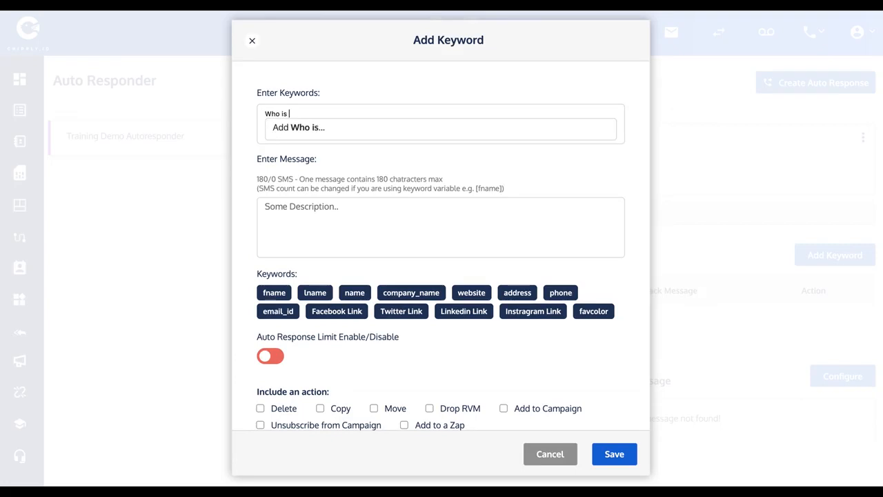
type("this")
key("Return")
type("Who dis")
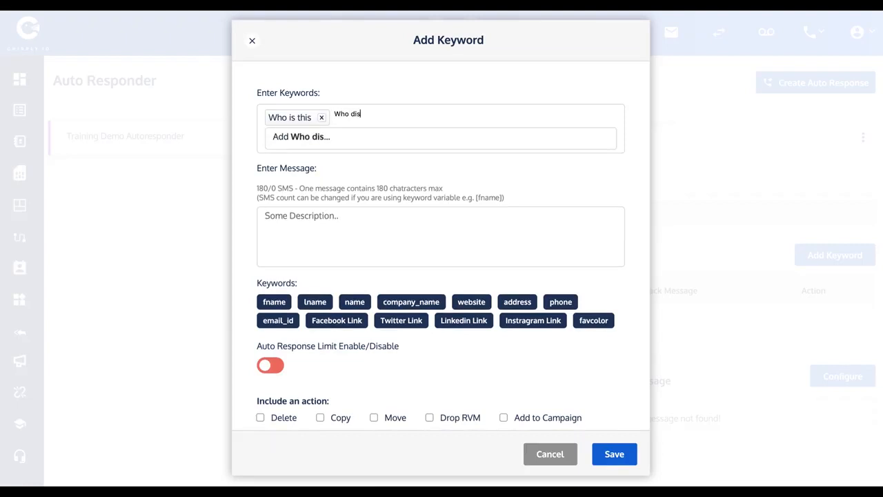
key("Return")
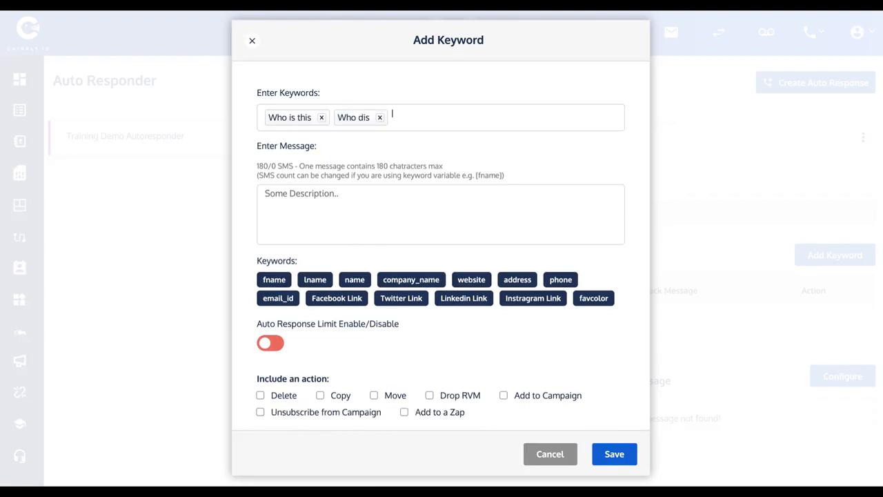
Add "who are you" and "who am i speaking" as further keywords of the same entry.
type("what")
key("BackSpace")
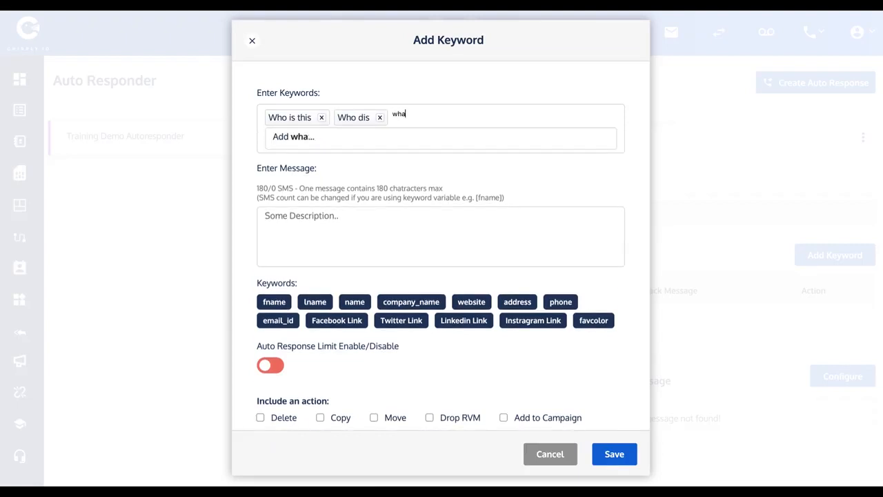
key("BackSpace")
type("o are you")
key("Return")
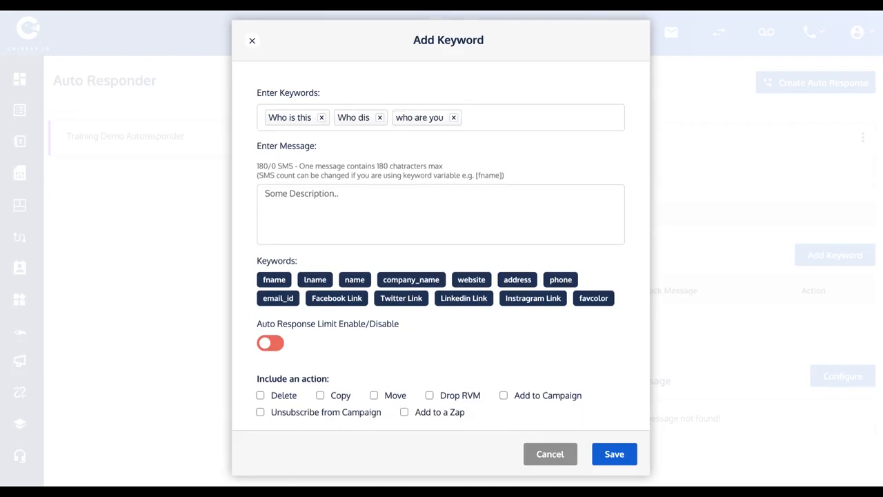
type("wh")
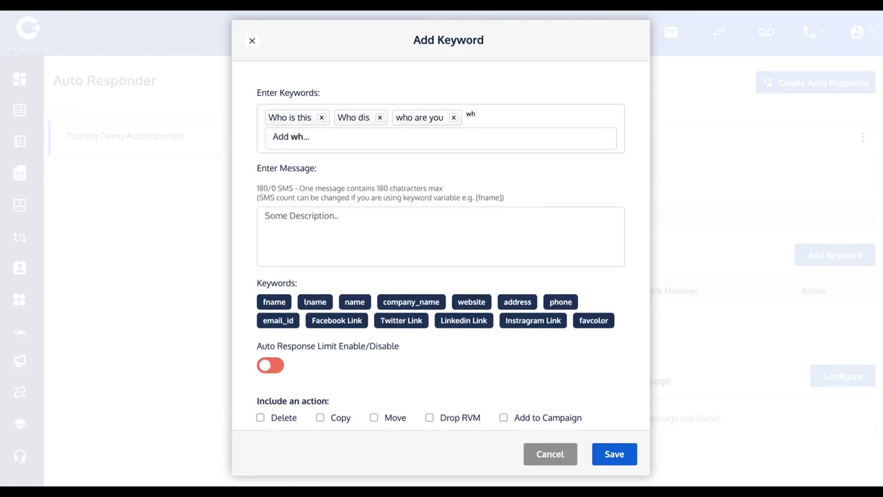
type("o am i speaking")
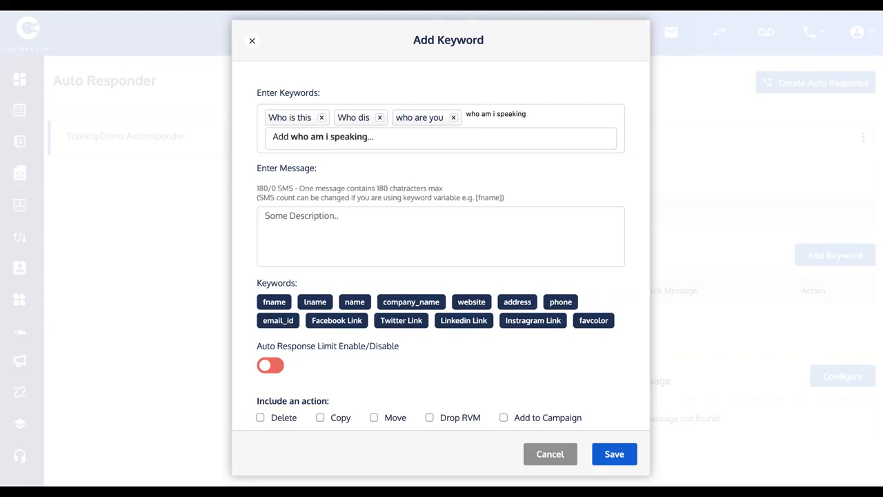
key("Return")
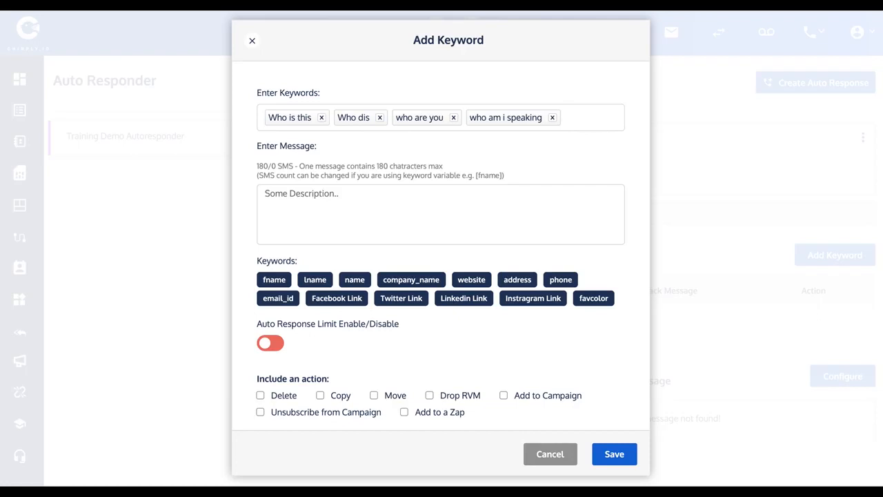
Write a reply message that gives the sender's full name and asks "How are you today, [fname] ?", using the first-name variable.
left_click(294, 205)
type("This is Dave")
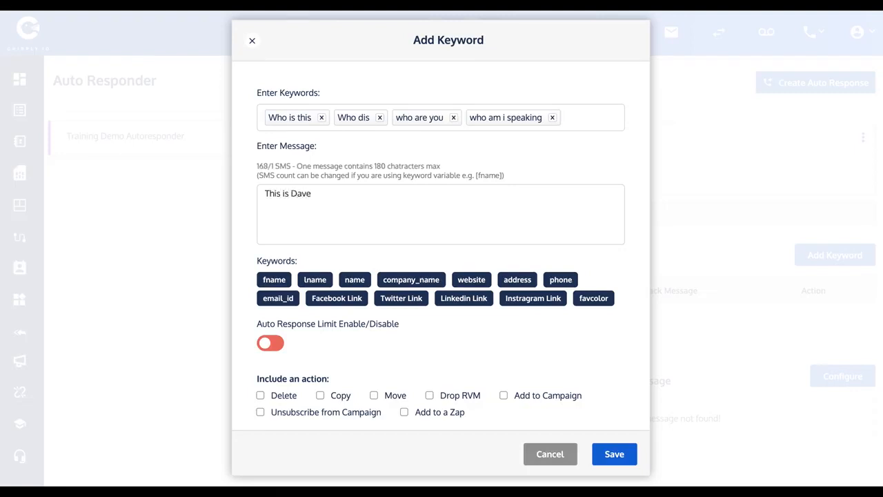
type(" Newell")
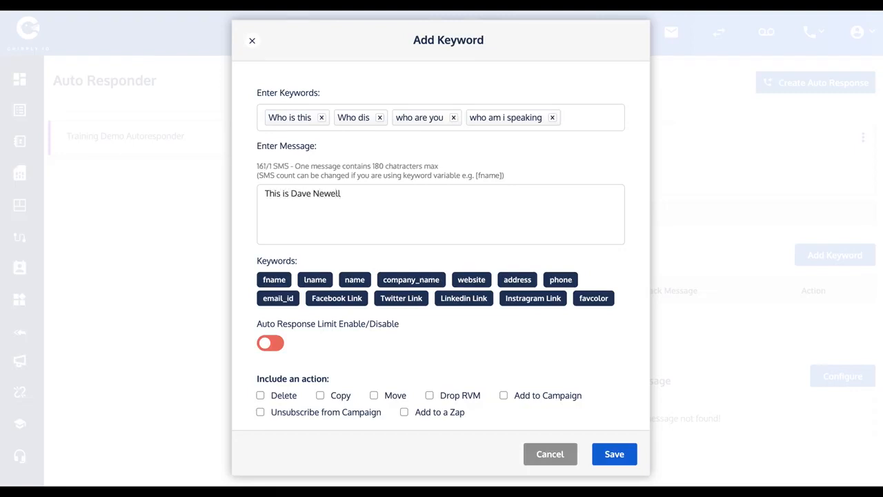
type(". ")
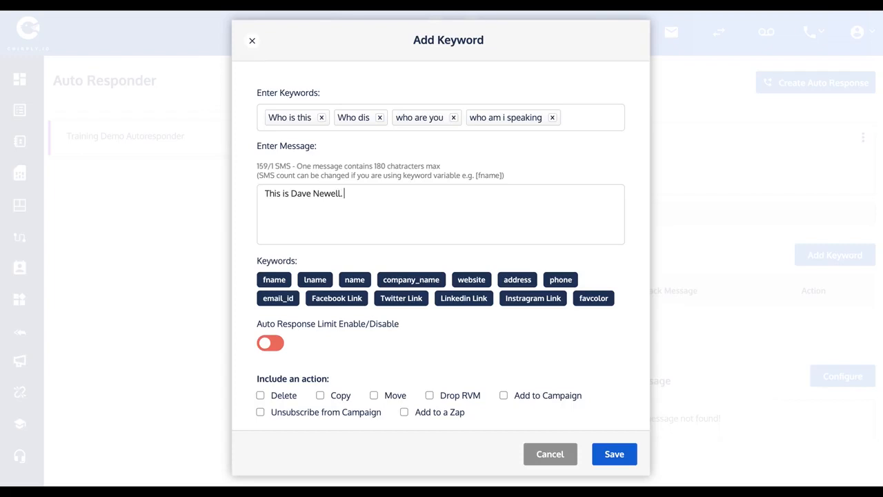
type("How are you")
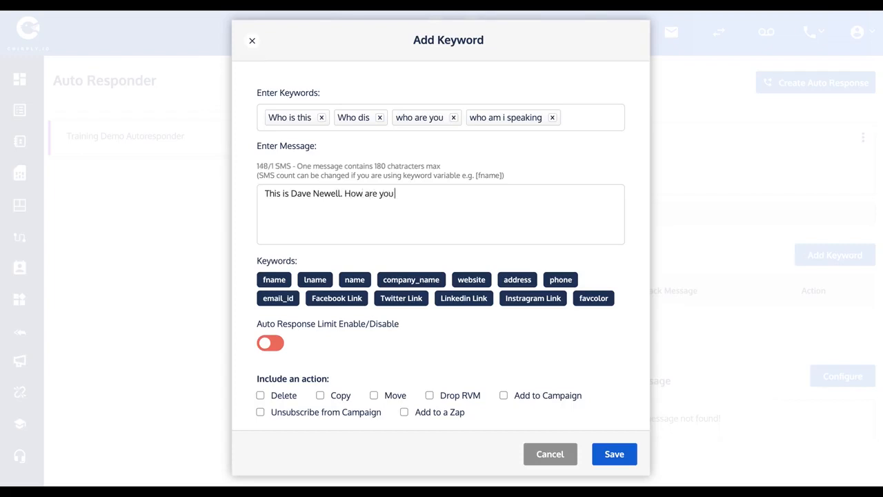
type(" today,")
left_click(275, 280)
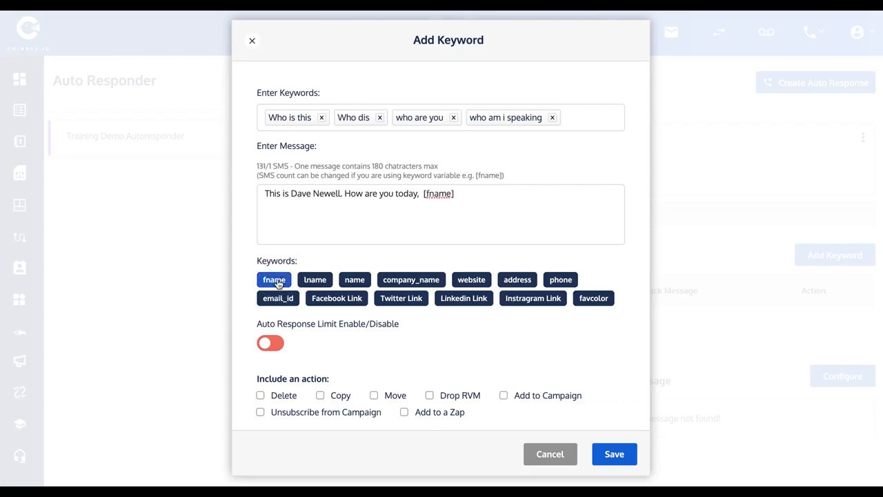
type("?")
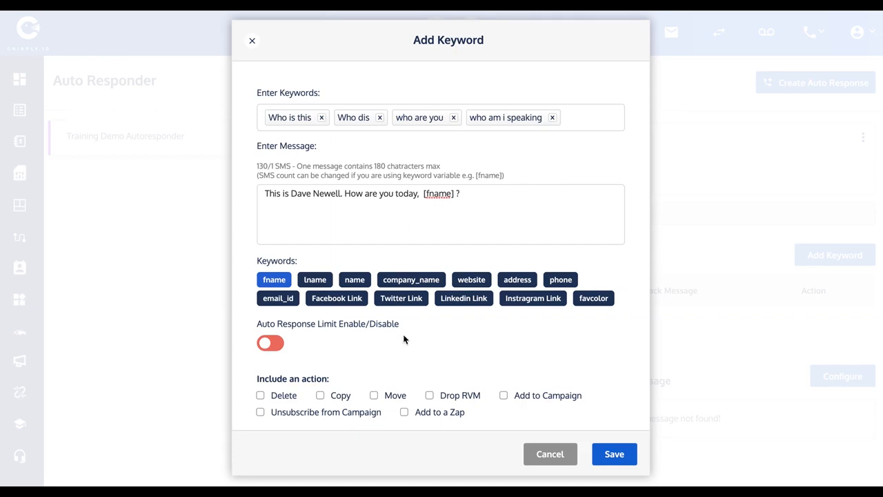
Include the Copy action for the keyword and set Second List as the list to copy to.
scroll(404, 339, "down", 2)
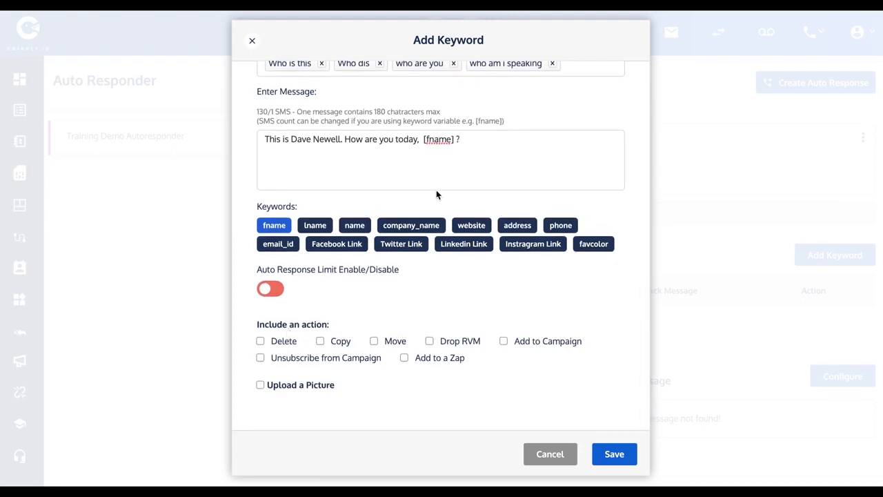
scroll(436, 190, "up", 2)
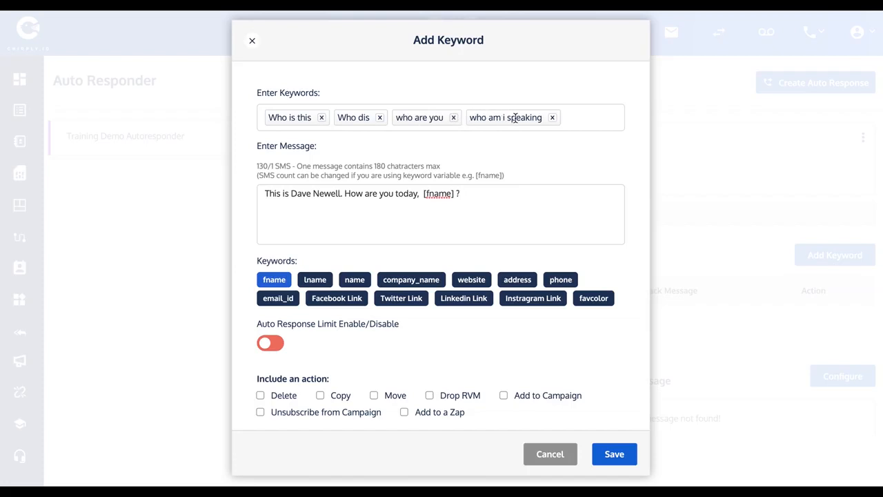
scroll(507, 172, "down", 1)
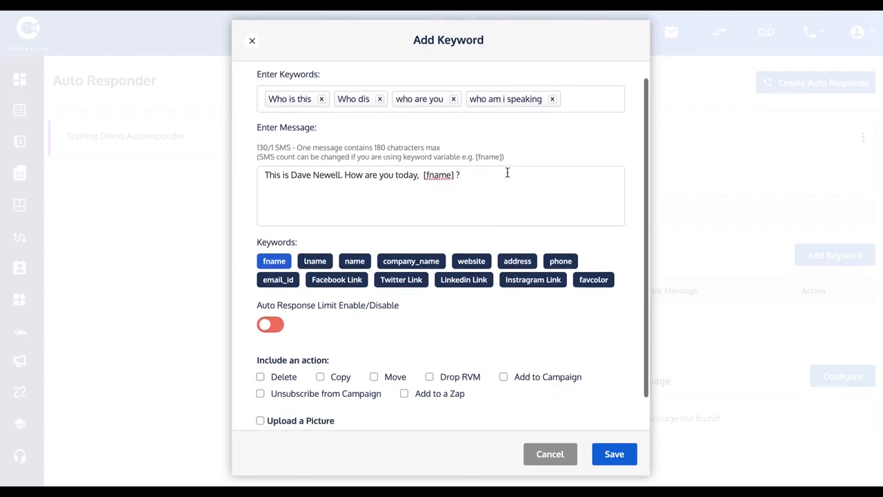
left_click(374, 372)
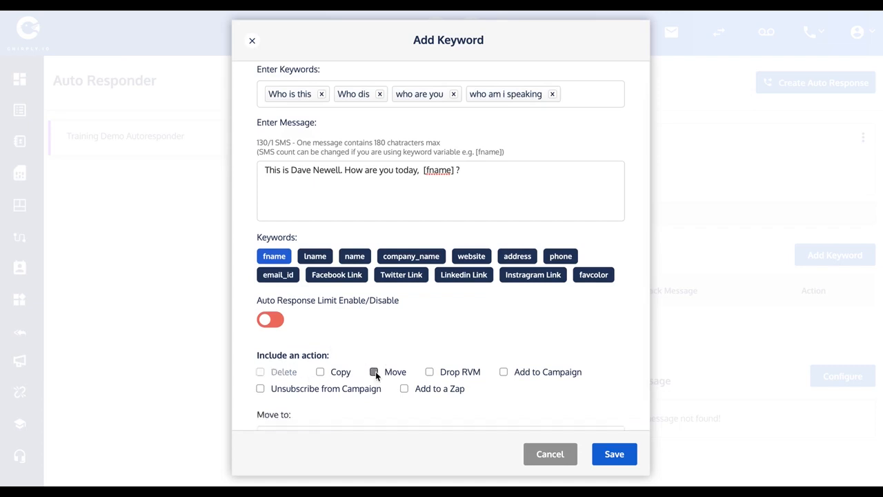
left_click(320, 372)
scroll(323, 373, "up", 1)
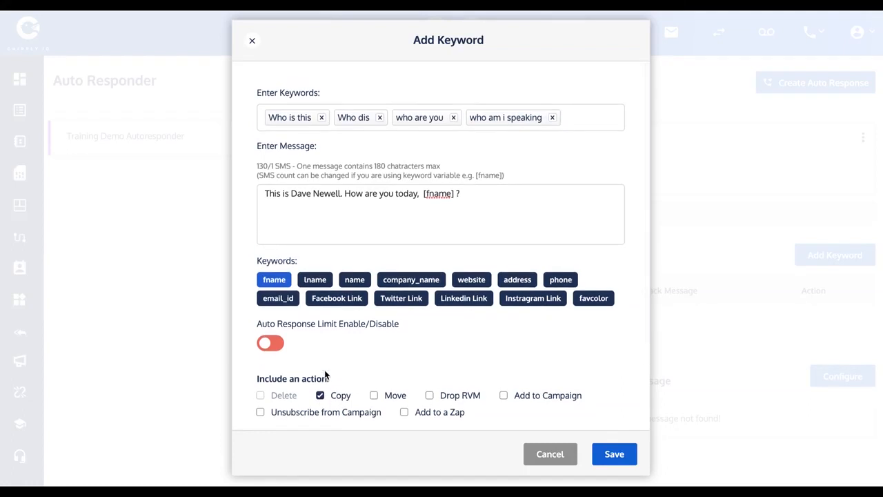
scroll(325, 374, "down", 3)
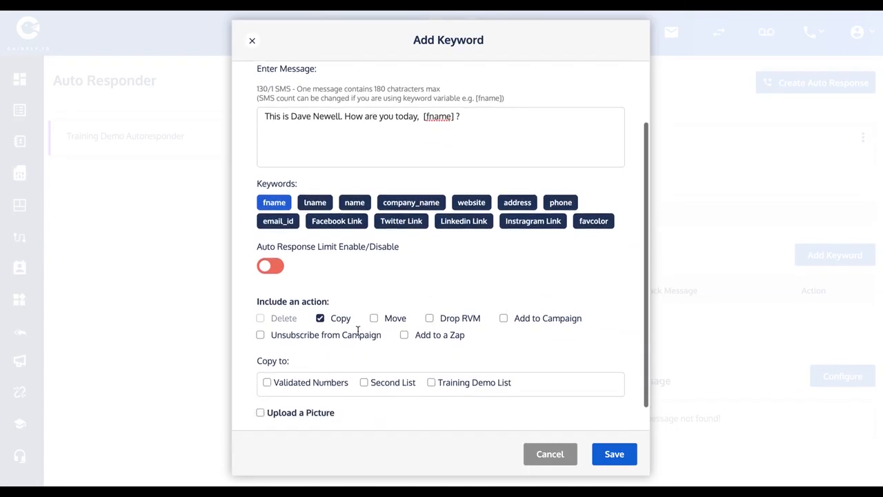
left_click(363, 383)
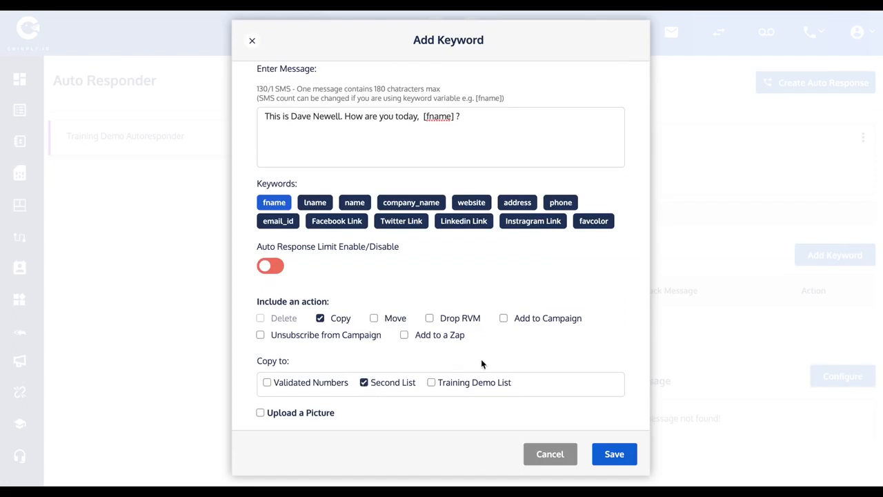
scroll(492, 360, "down", 1)
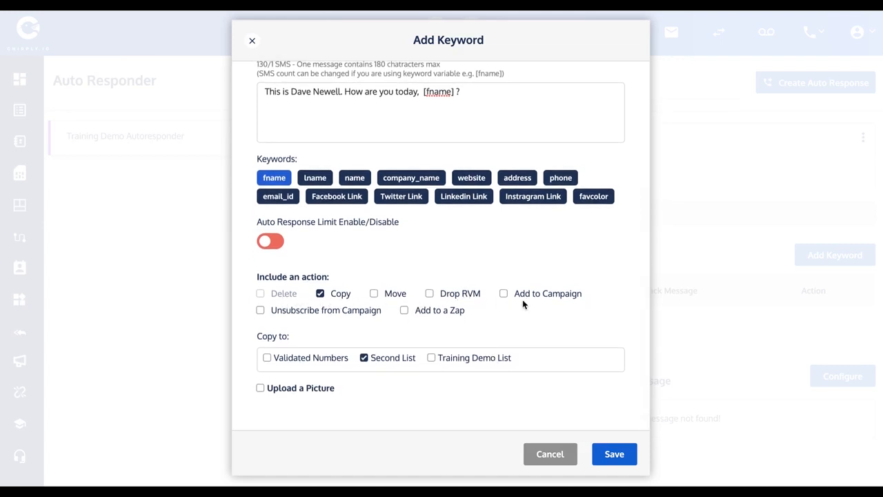
scroll(523, 305, "down", 1)
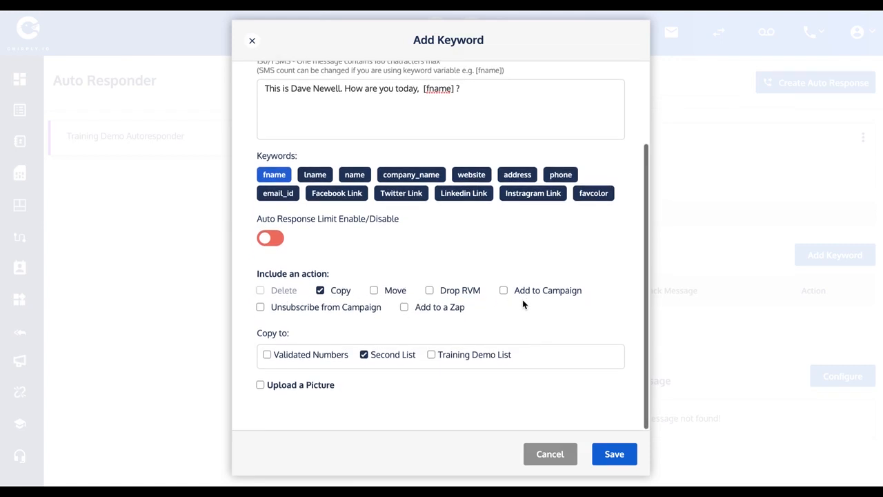
left_click(260, 385)
scroll(389, 392, "down", 1)
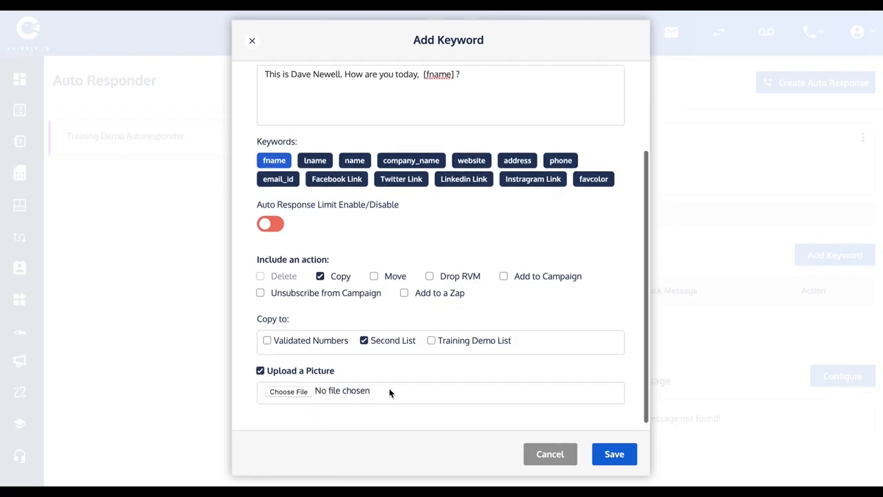
left_click(261, 365)
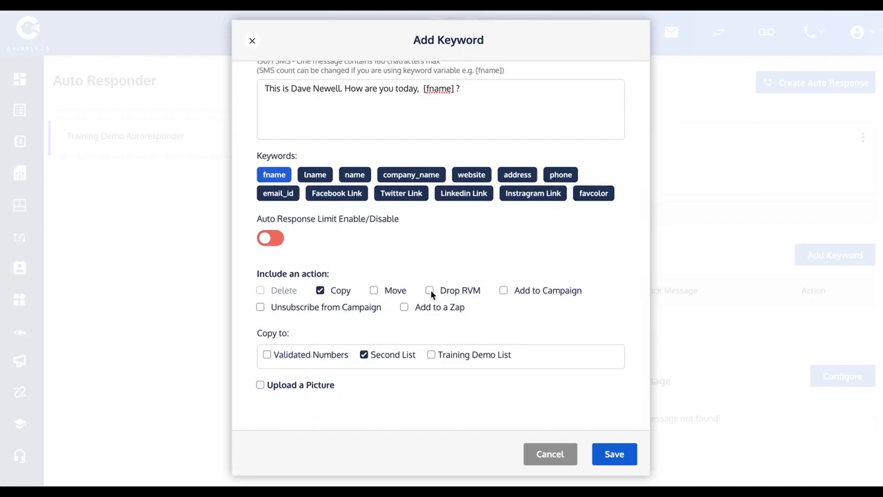
Save the keyword entry with its reply message and copy action.
scroll(431, 290, "up", 3)
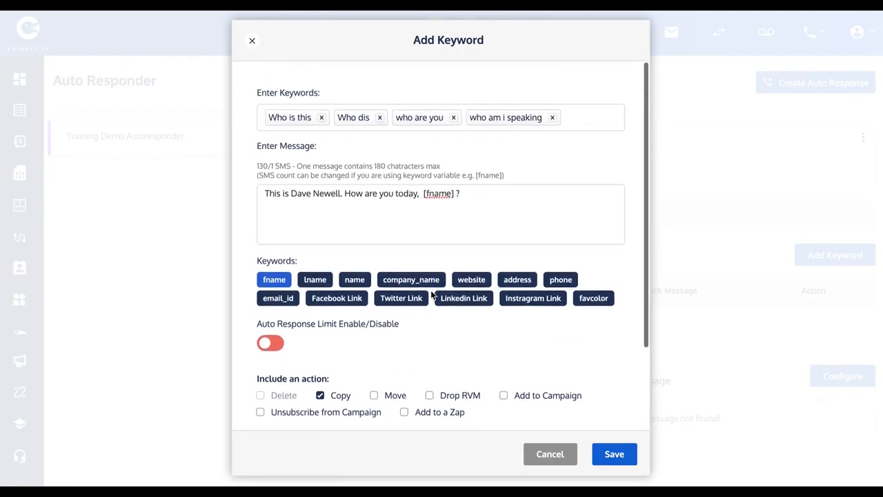
left_click(613, 456)
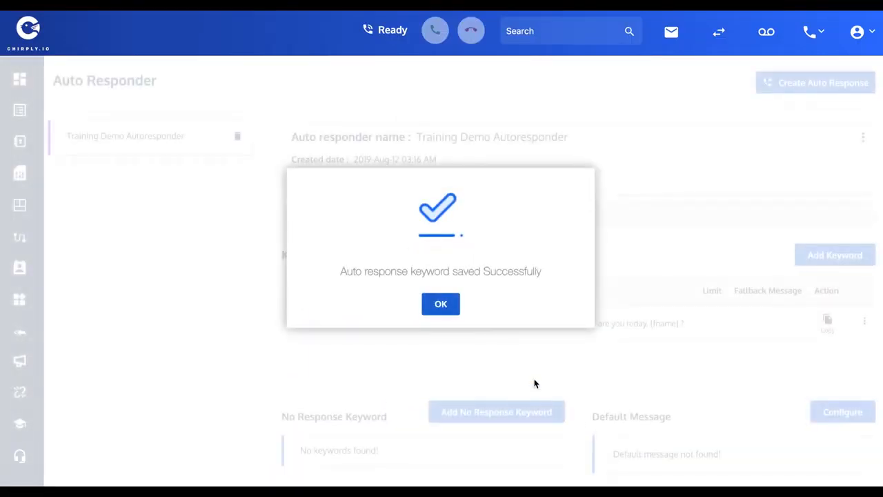
Start a new keyword entry for the autoresponder with the keywords "price", "any fee" and "the fee".
left_click(442, 305)
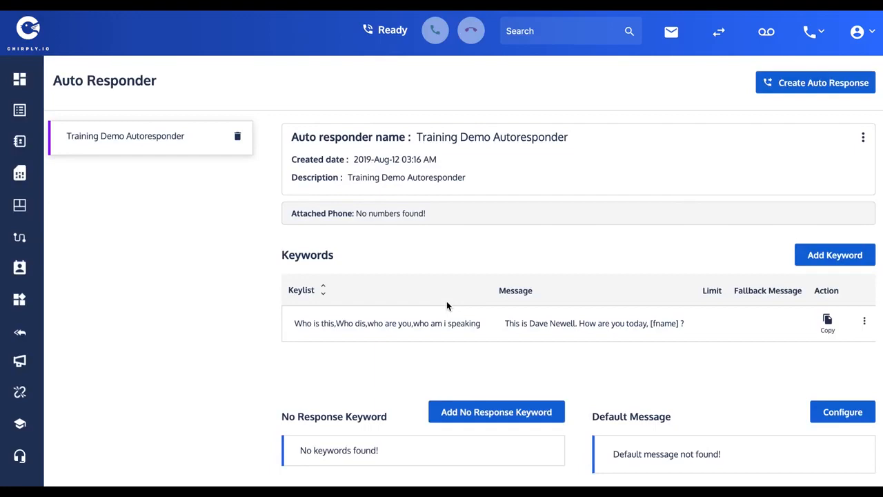
left_click(815, 265)
left_click(282, 121)
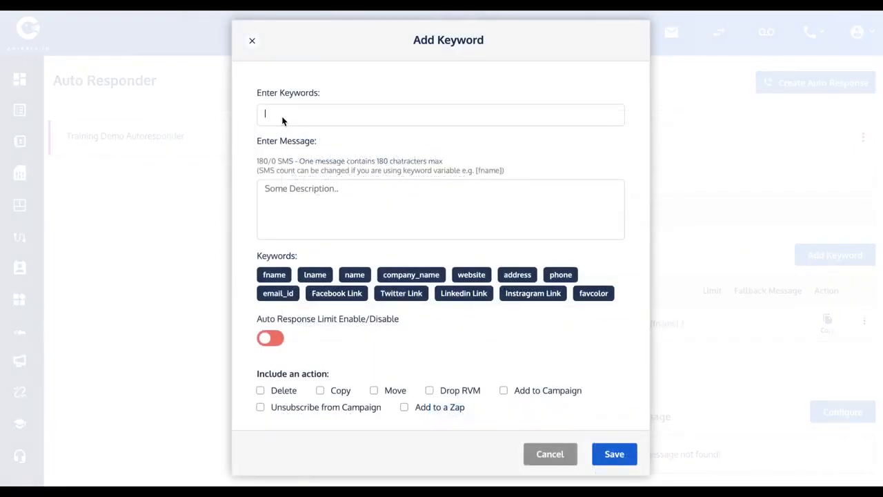
type("price")
key("Return")
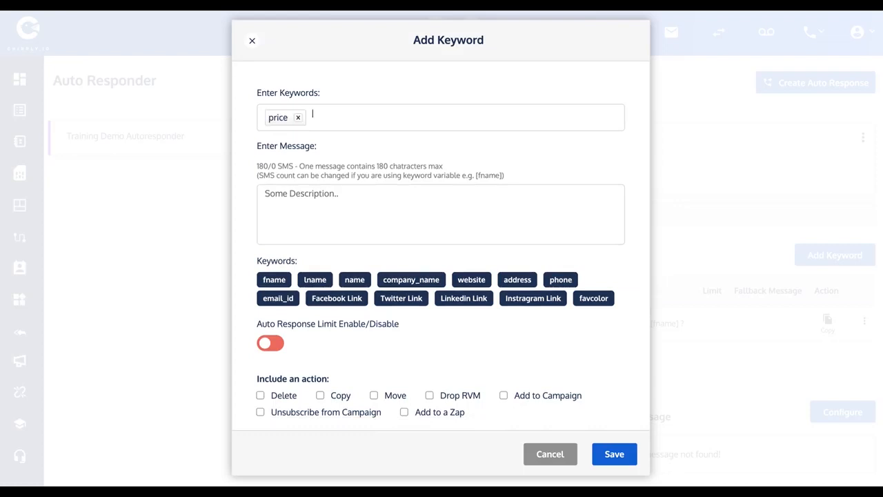
type("fee")
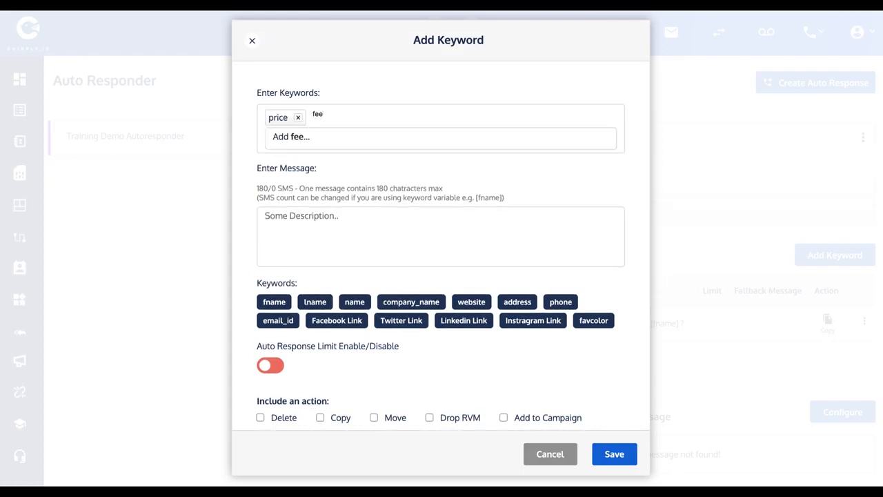
key("BackSpace")
key("BackSpace")
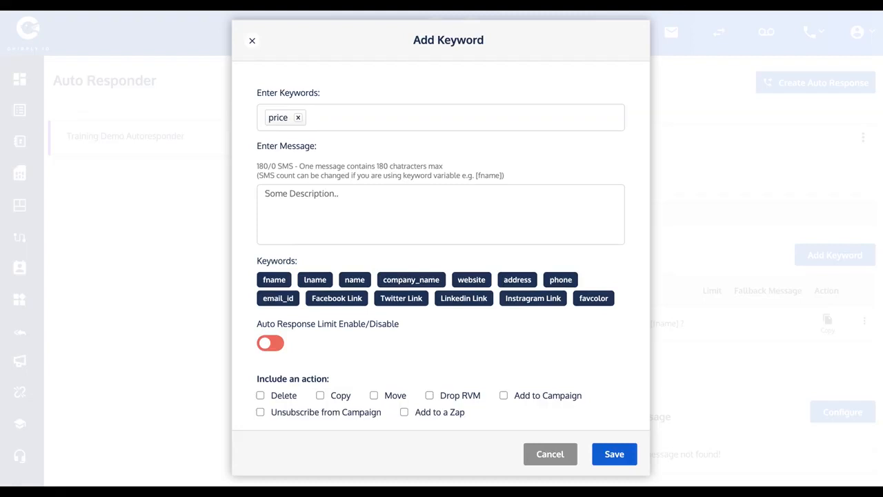
type("any fee")
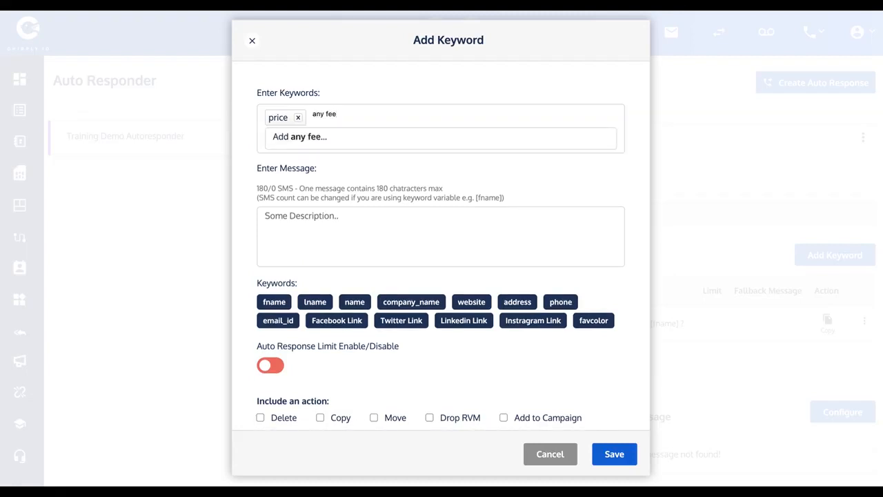
key("Return")
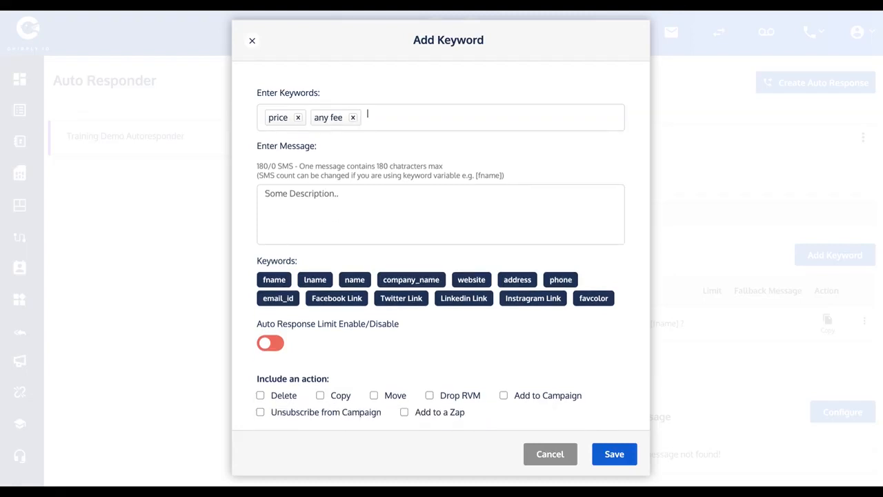
type("the fee")
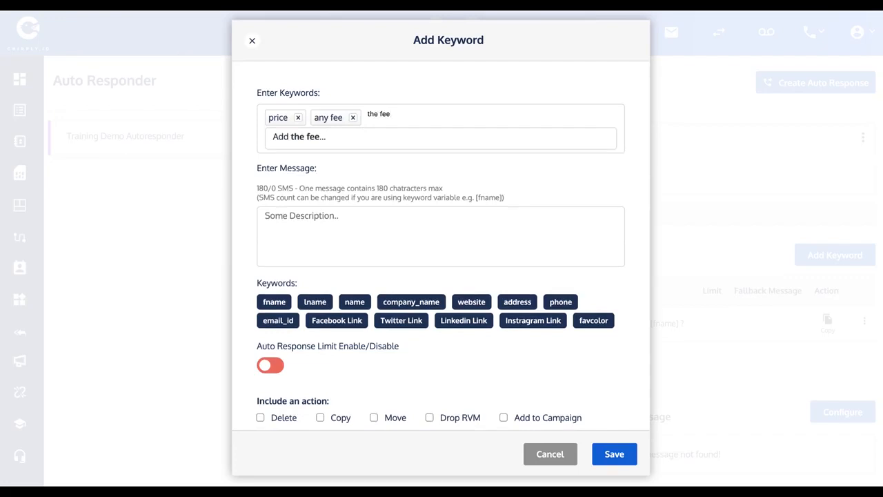
key("Return")
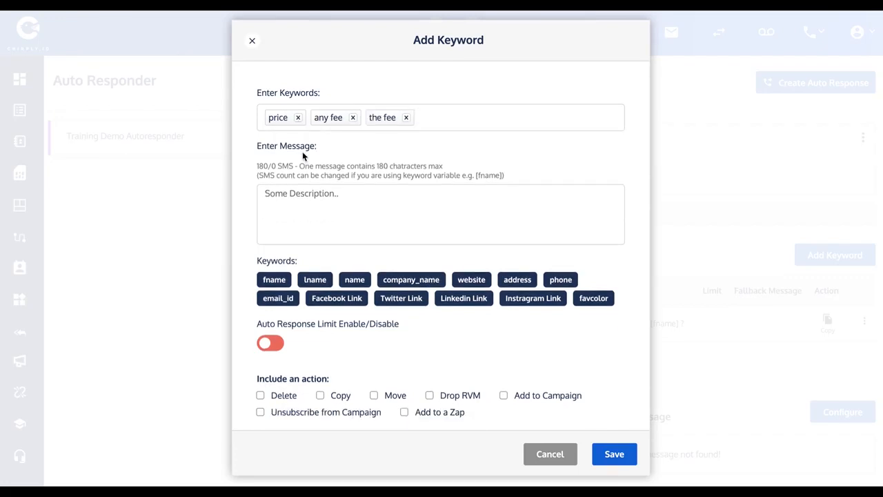
Set the reply message to "You can get started for free, and there are paid plans from $47, $97, or $197/mo." and save the entry.
left_click(296, 194)
type("Yo")
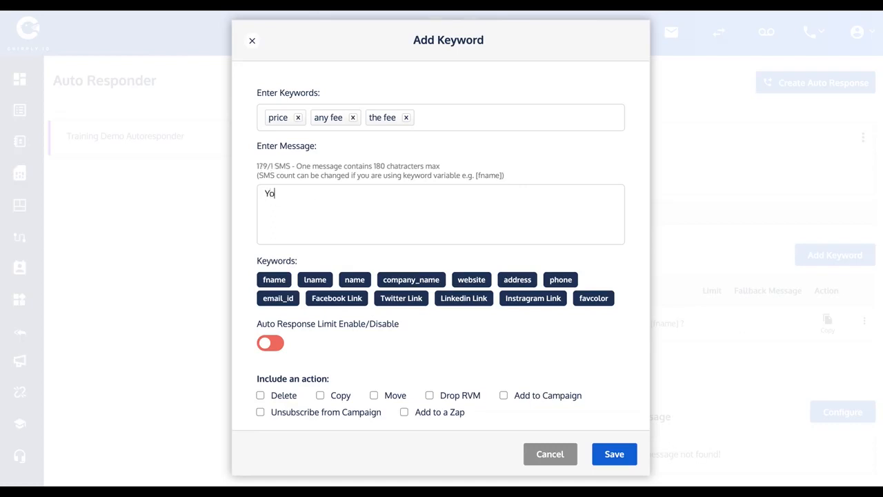
type("u can get sta")
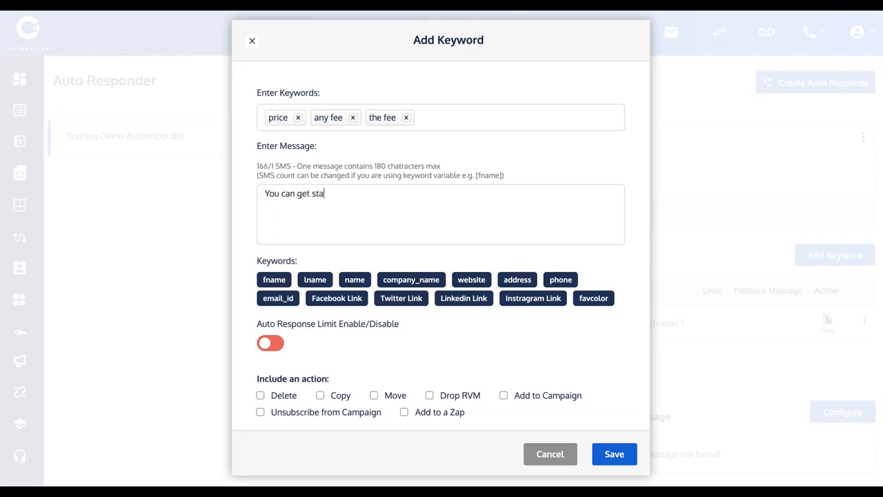
type("rted for fre")
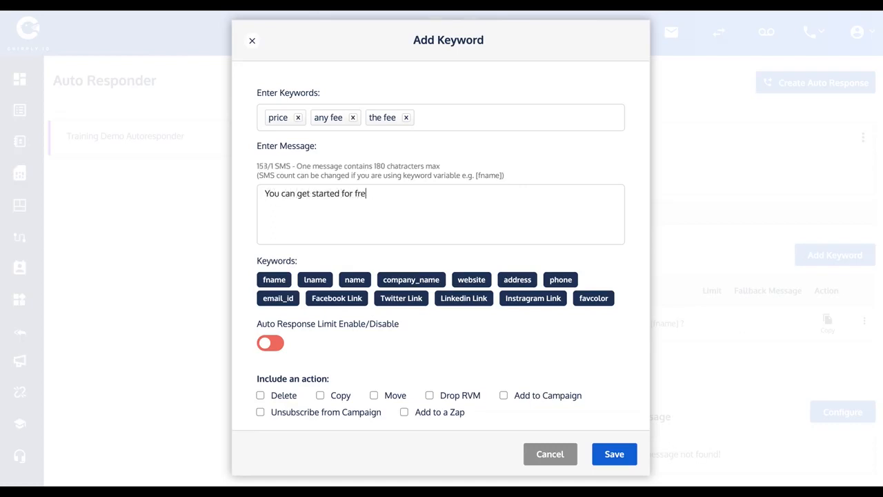
type("e, an")
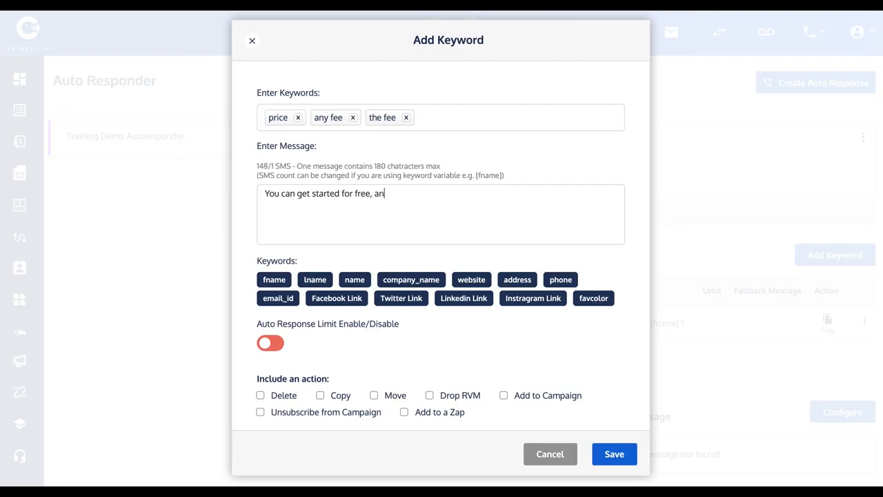
type("d there are")
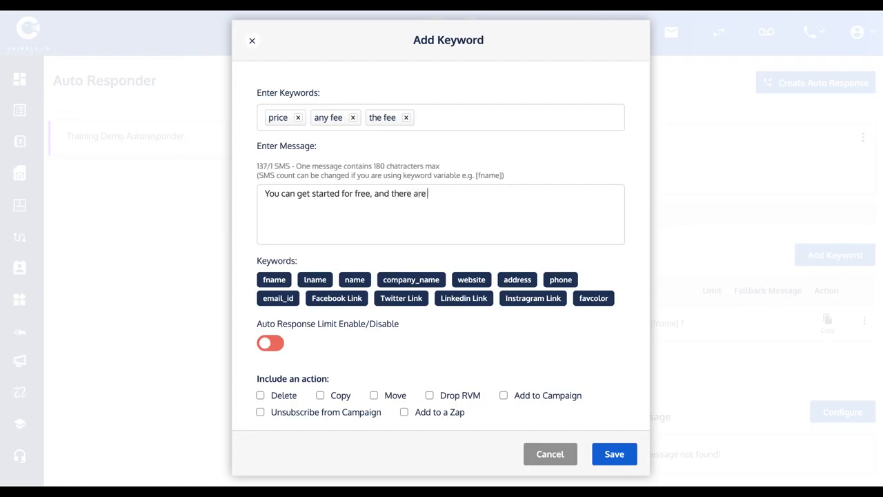
type(" paid plans ")
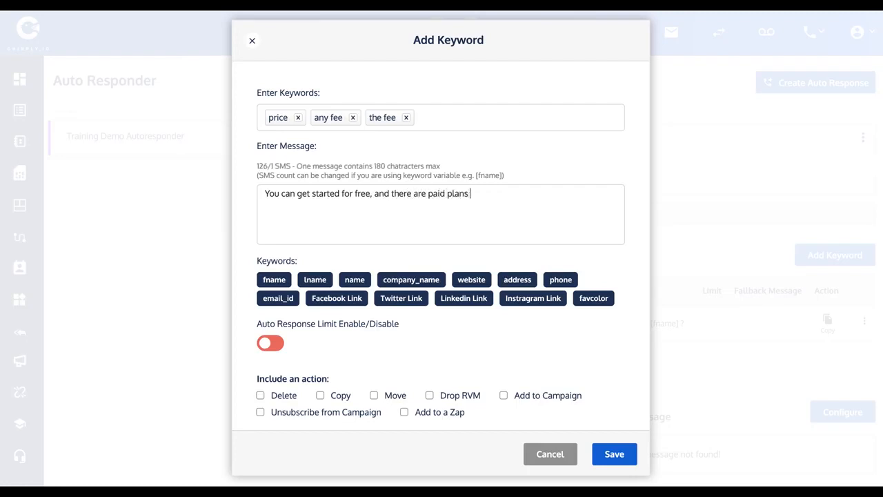
type("from $47")
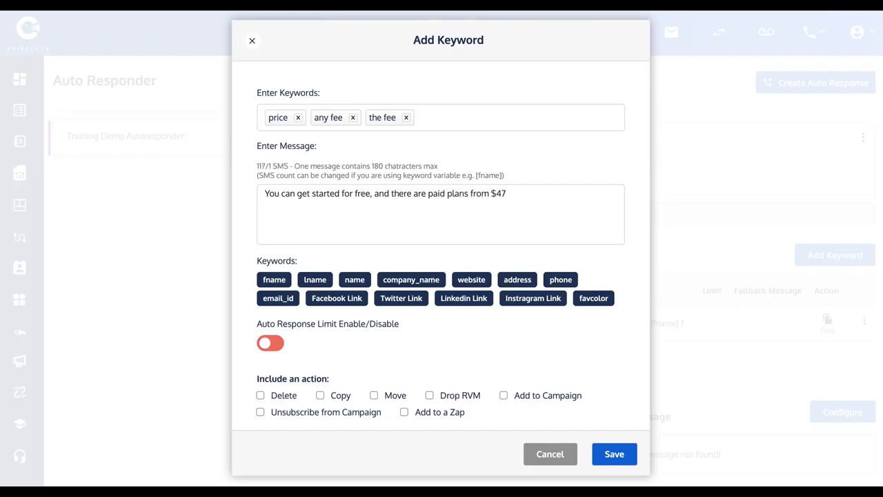
type(", ")
type("$9")
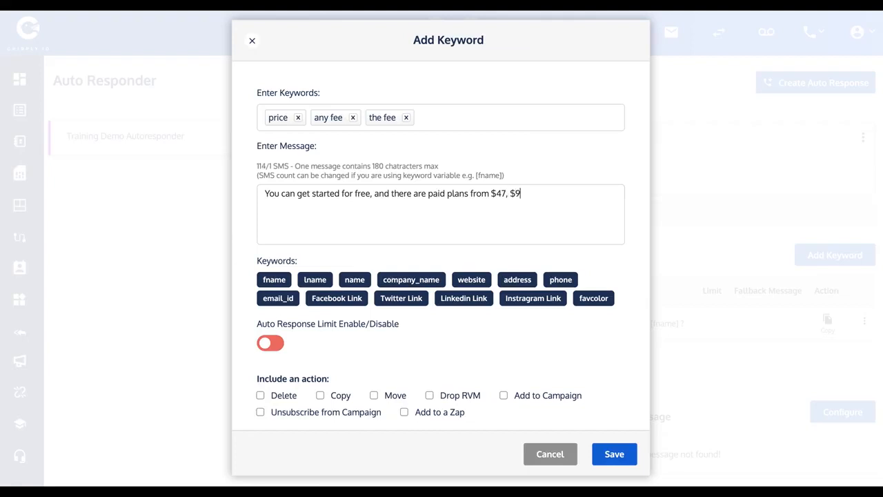
type("7, or ")
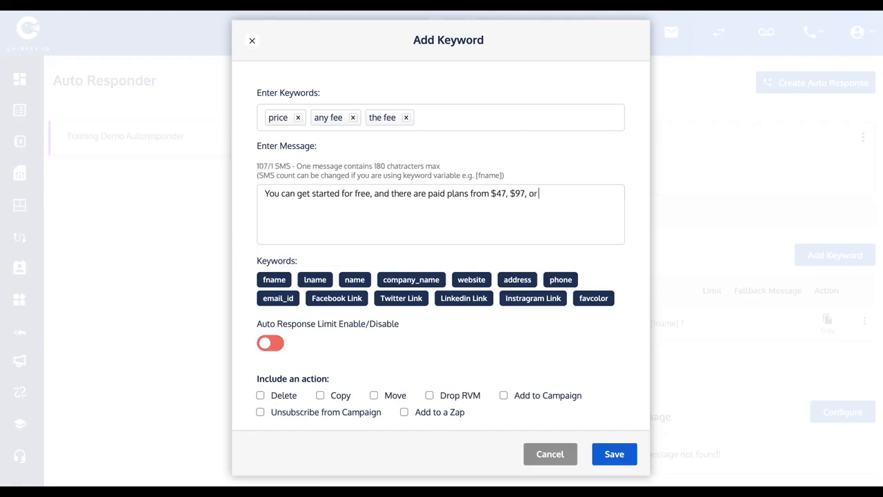
type("$197/mo.")
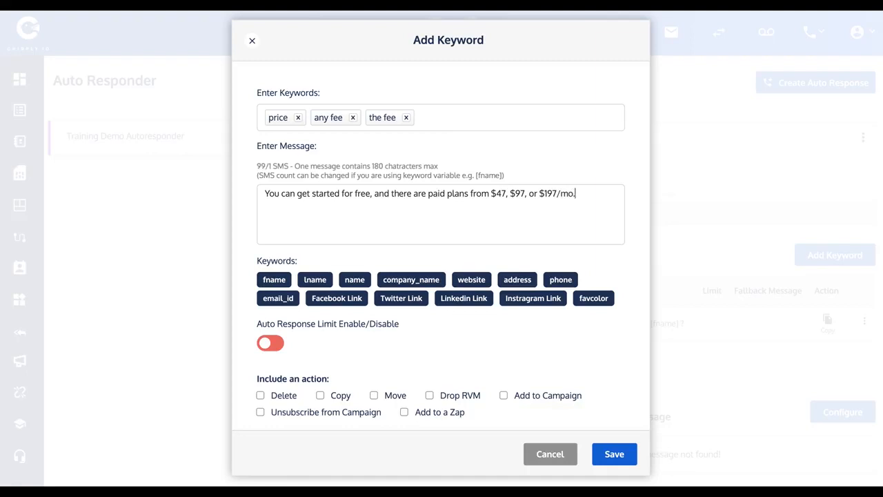
left_click(615, 454)
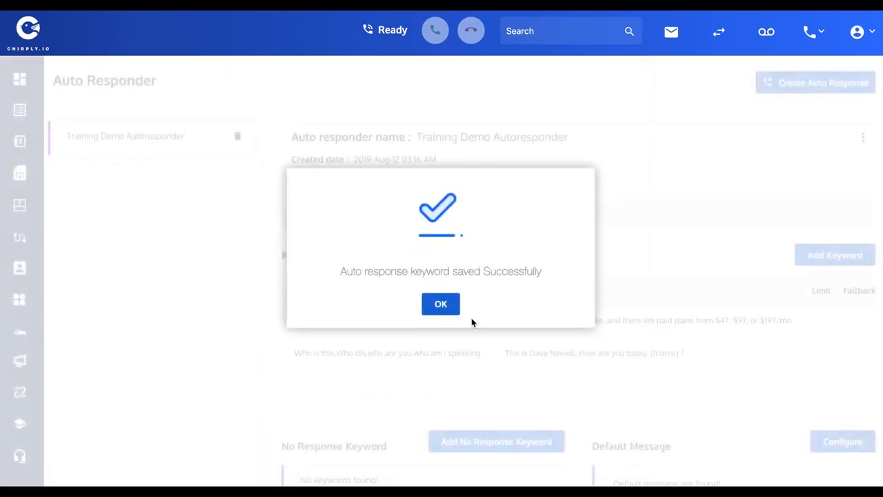
left_click(441, 311)
Start another keyword entry for the autoresponder with the single keyword "one".
scroll(366, 314, "down", 1)
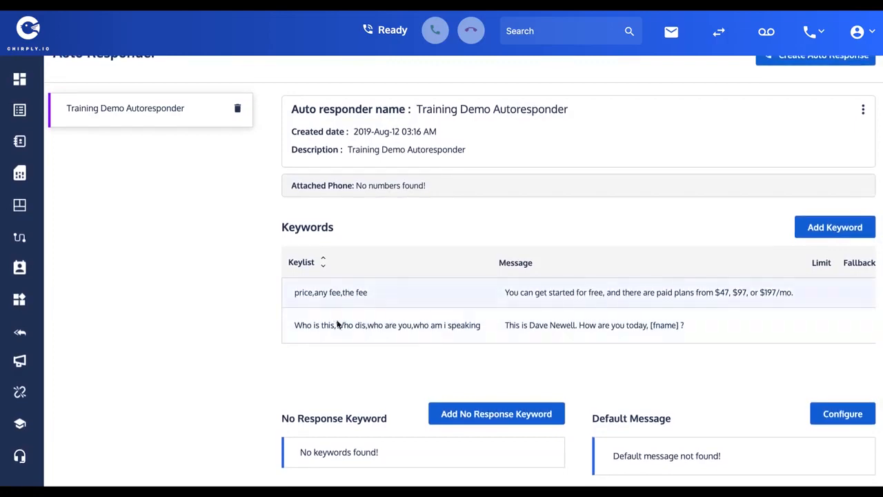
left_click(824, 228)
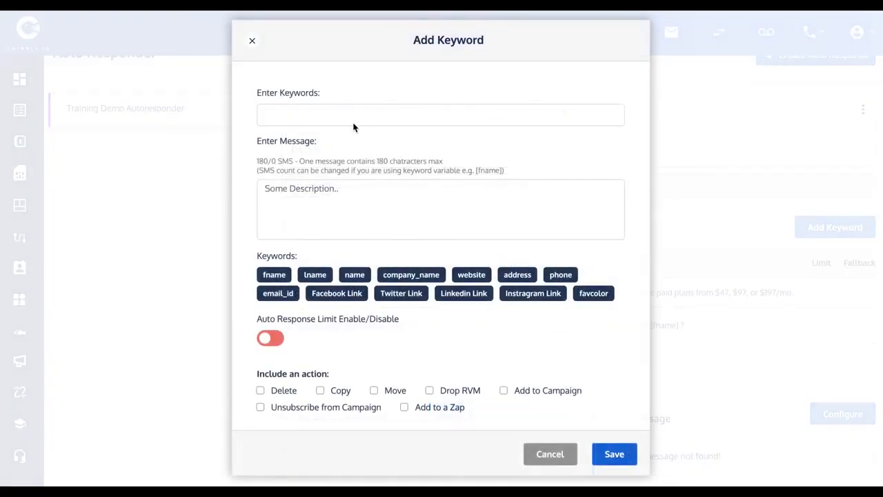
type("one")
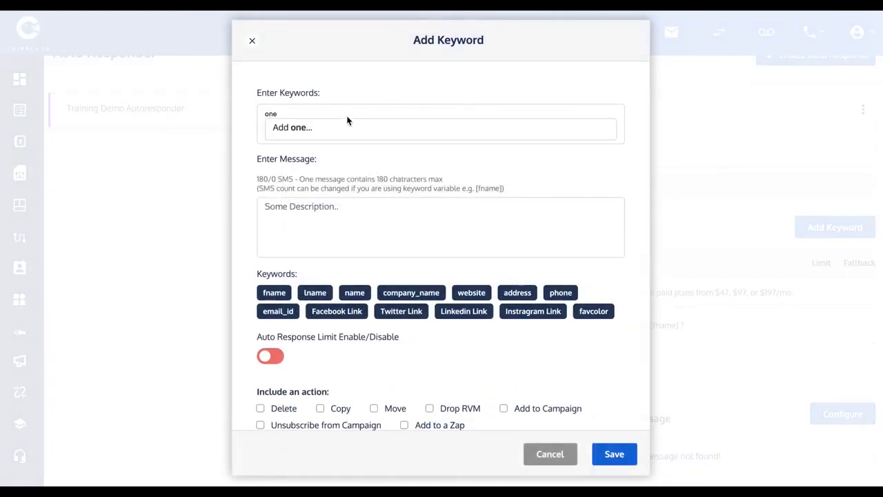
left_click(304, 127)
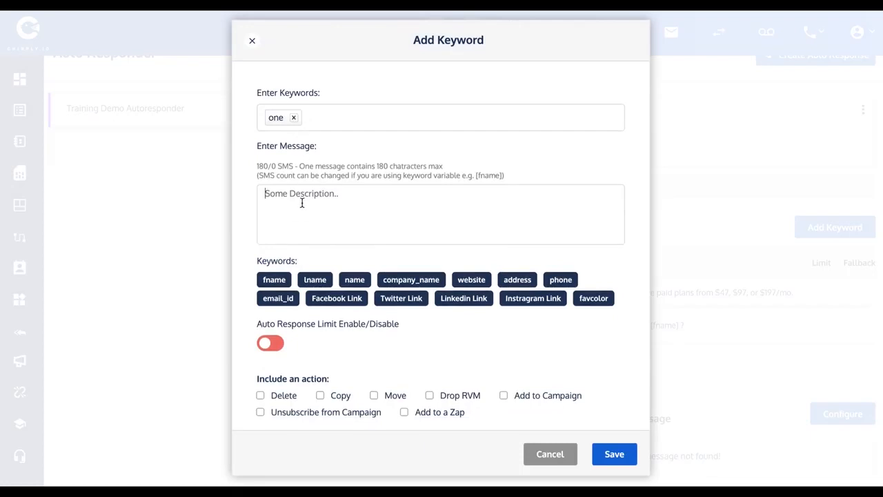
Write "Response number one" as the reply message for the keyword "one" and save the entry.
type("Repl")
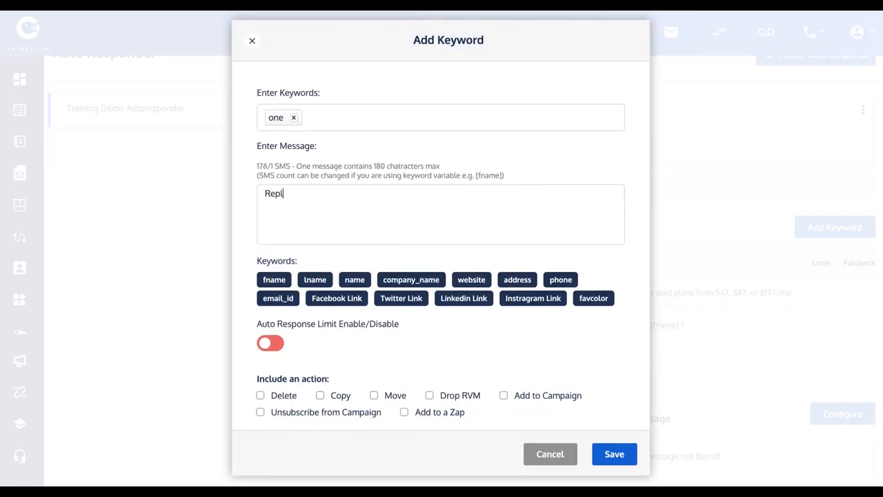
key("BackSpace")
key("BackSpace")
type("sp")
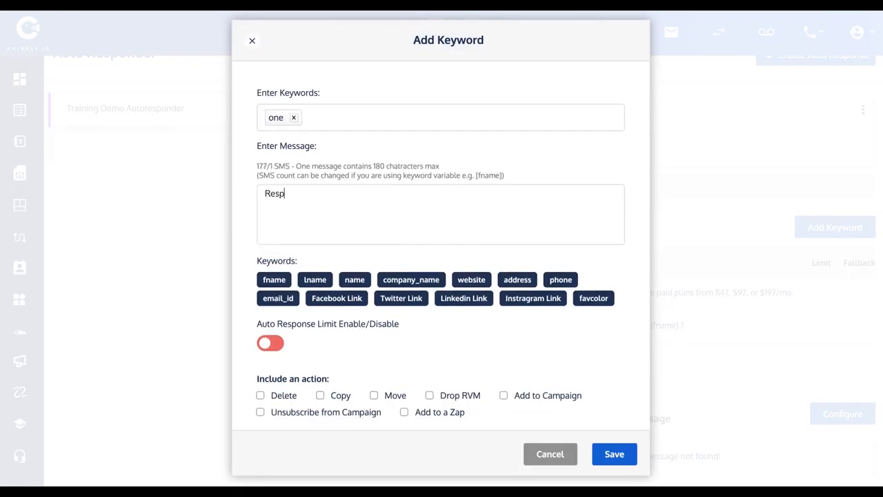
type("onse n")
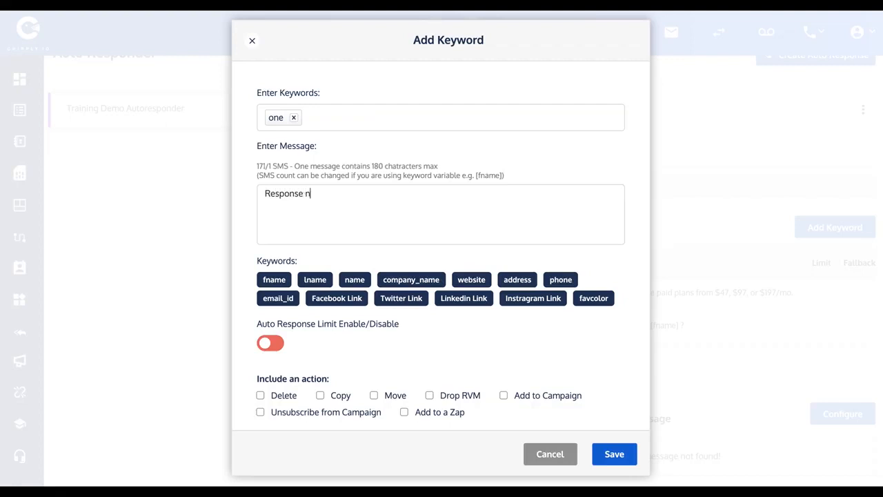
type("umber one")
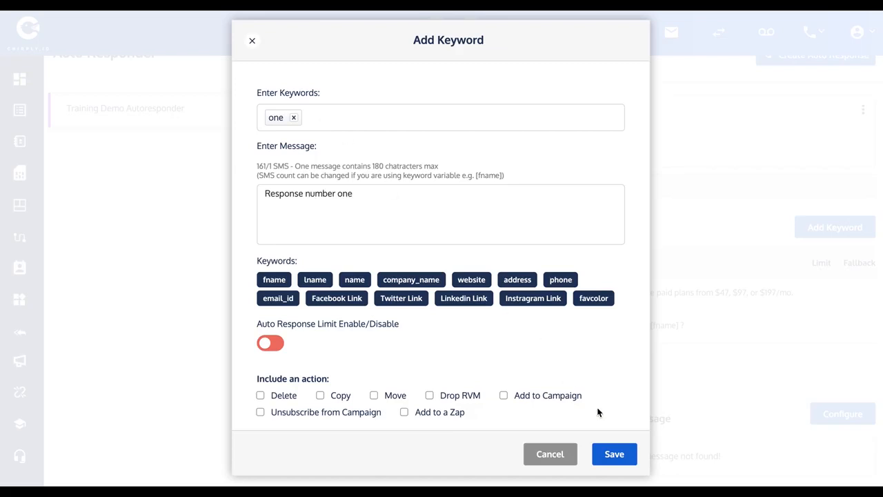
left_click(621, 452)
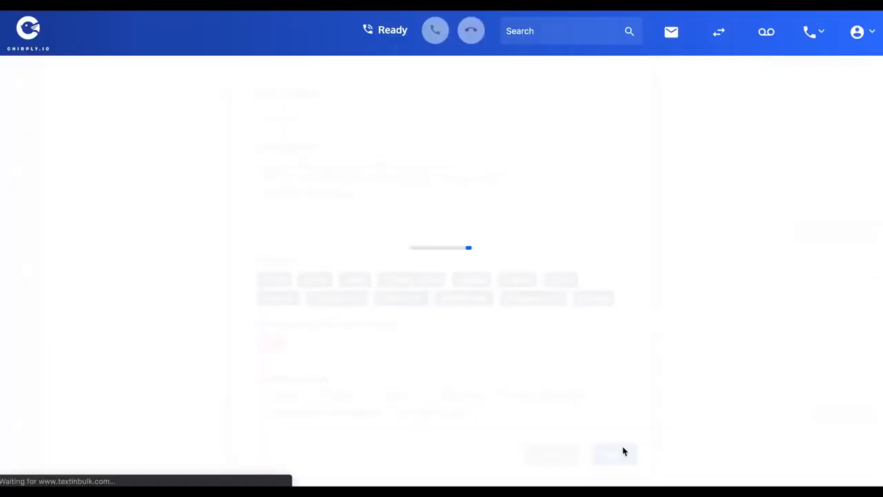
left_click(441, 308)
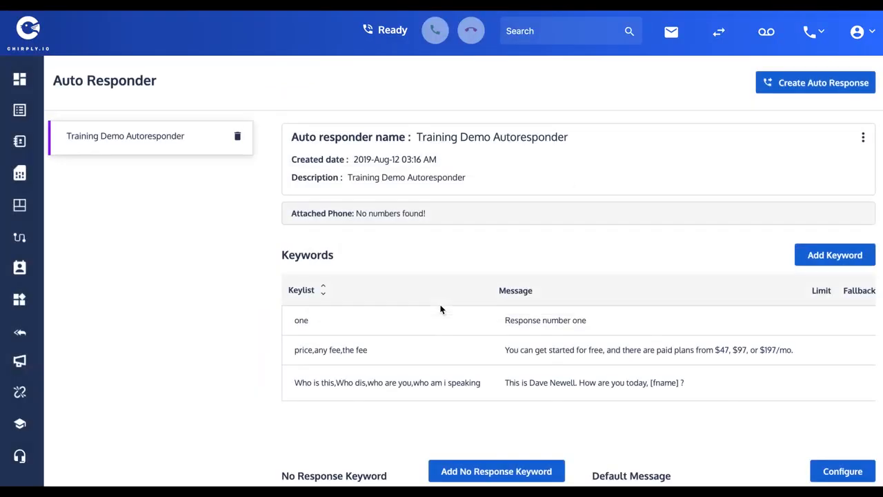
Start a further keyword entry for the autoresponder with the single keyword "two".
left_click(818, 253)
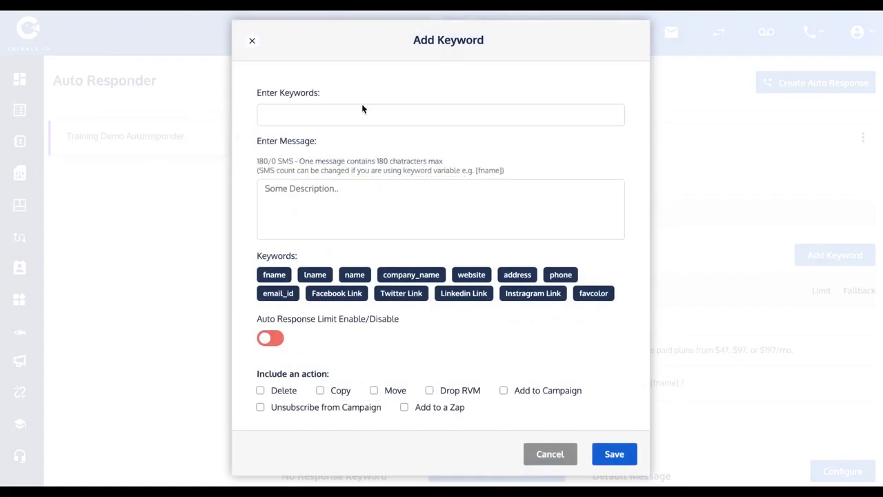
type("teo")
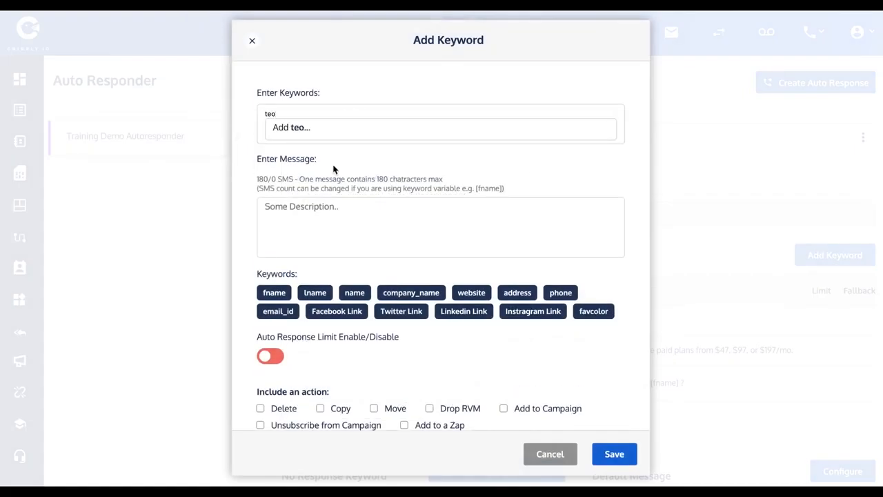
key("BackSpace")
key("BackSpace")
type("wo")
left_click(297, 127)
Write "Response number two" as the reply message for the keyword "two" and save the entry.
left_click(288, 203)
type("R")
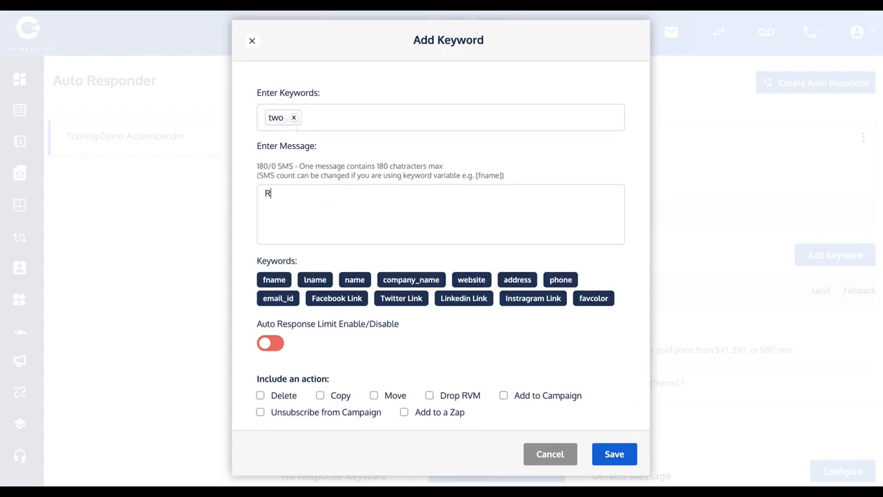
type("espons")
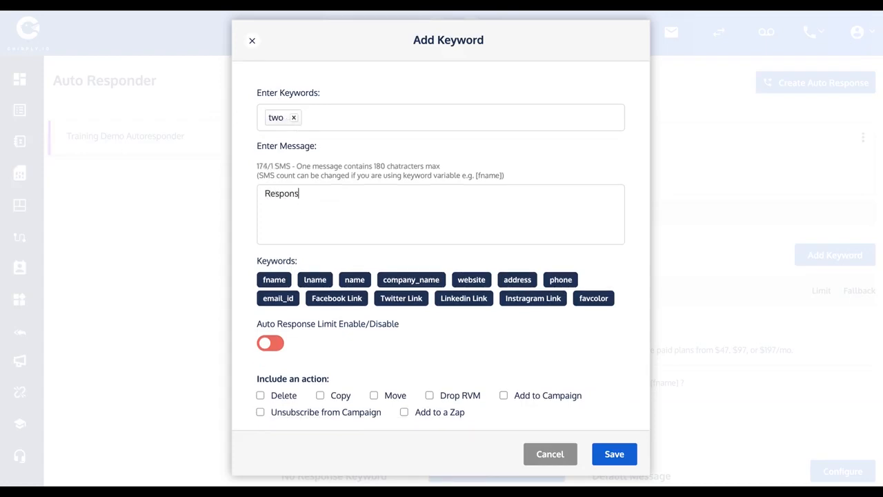
type("e number ")
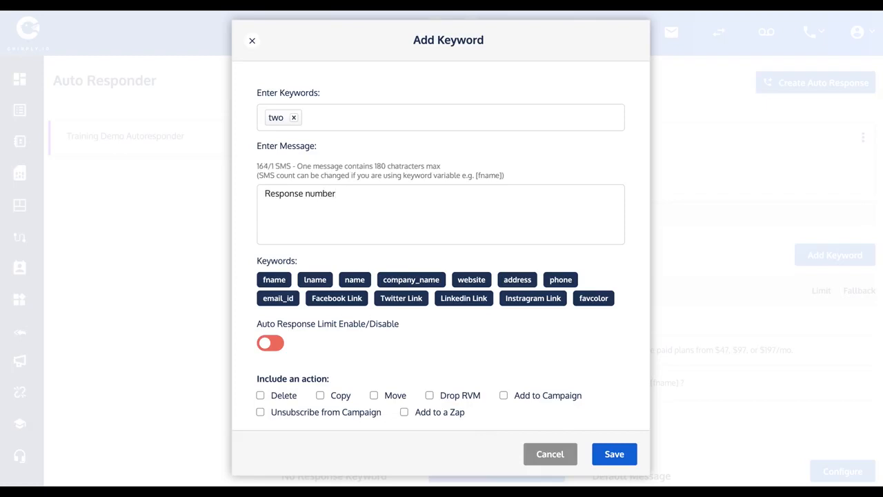
type("two")
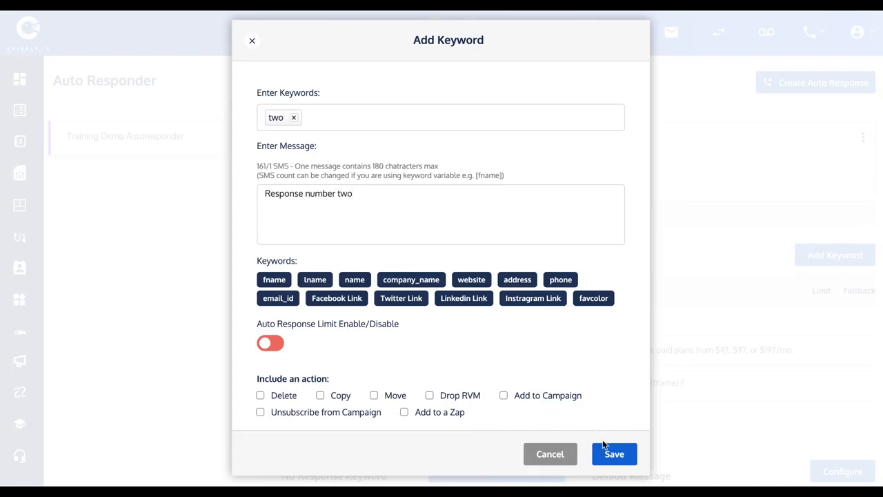
left_click(605, 447)
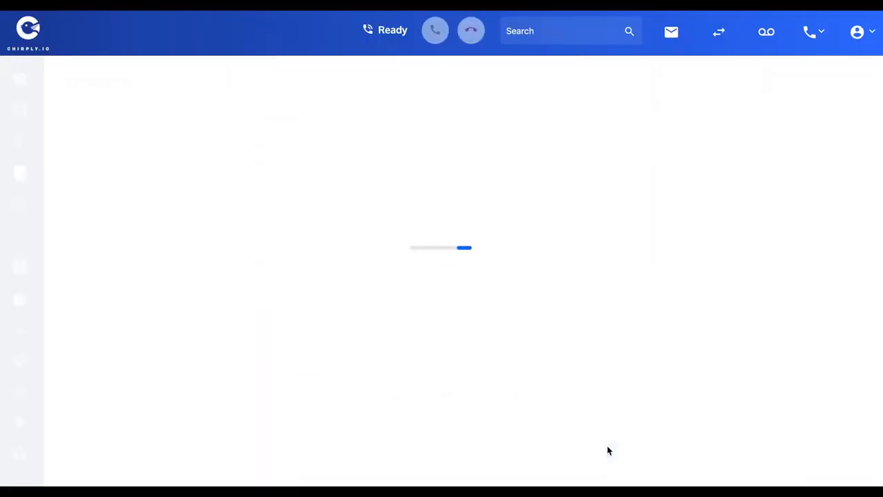
left_click(445, 308)
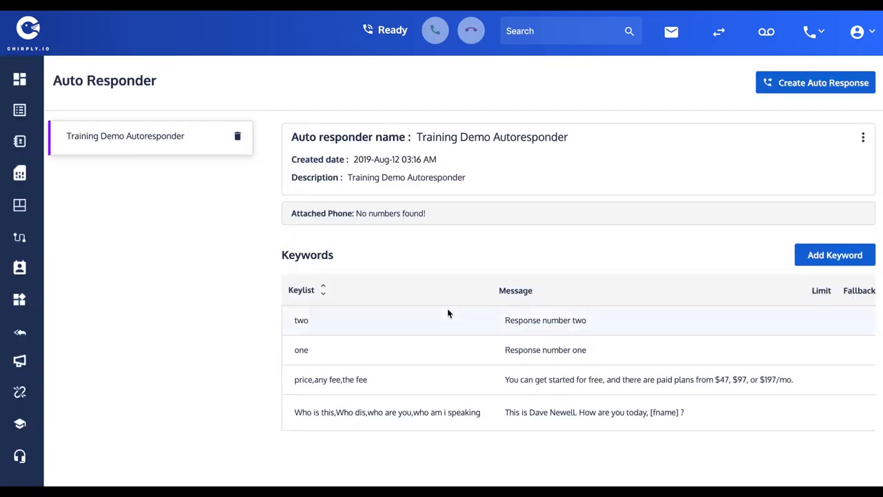
Configure the autoresponder's default message as "I'll have to get back to you in a few minutes" and save it.
scroll(445, 310, "down", 2)
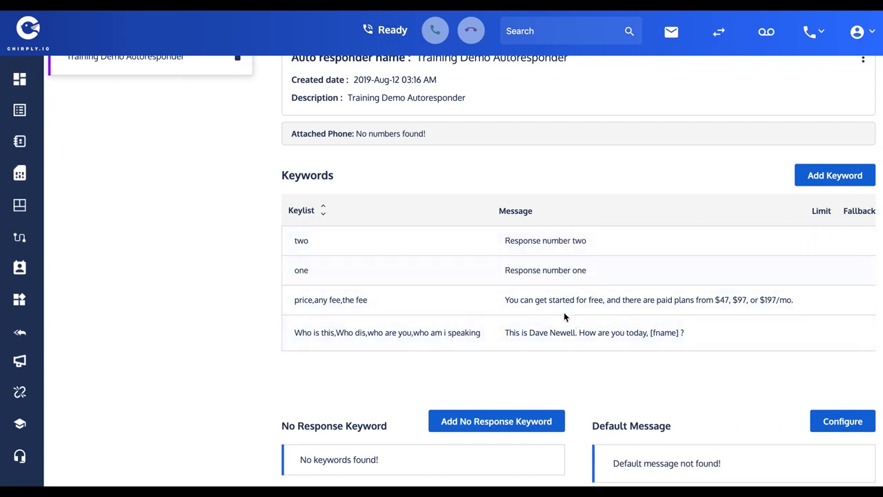
scroll(559, 290, "down", 1)
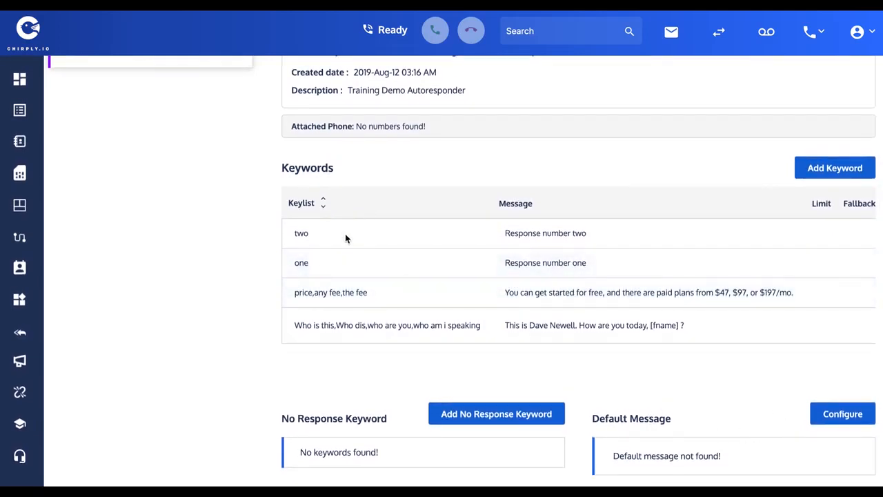
left_click(835, 420)
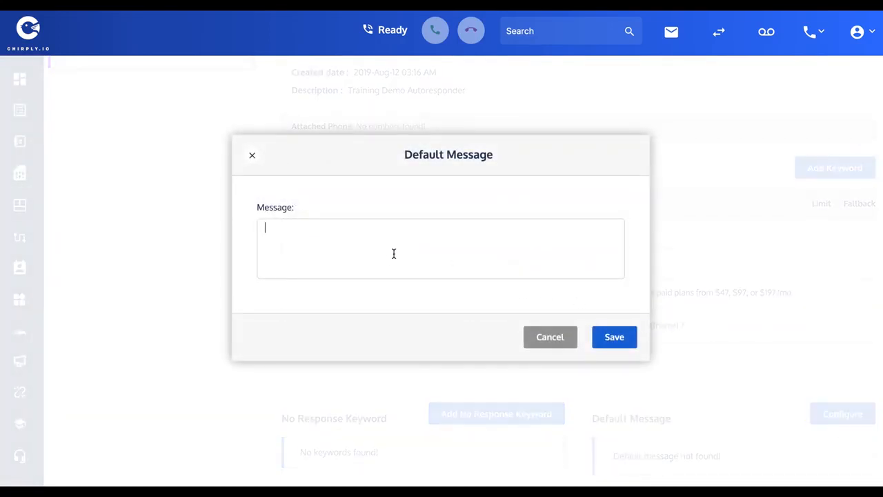
left_click(394, 254)
type("I'll have to get back to you")
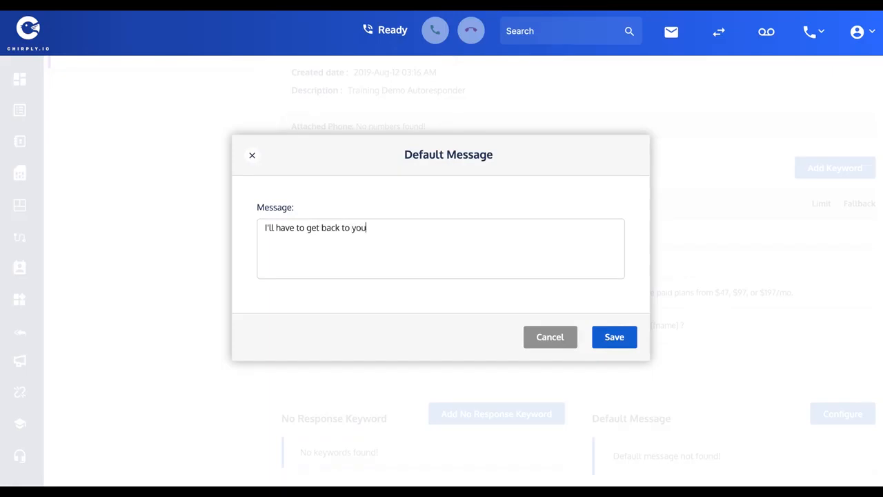
type(" in a few minutes")
left_click(613, 337)
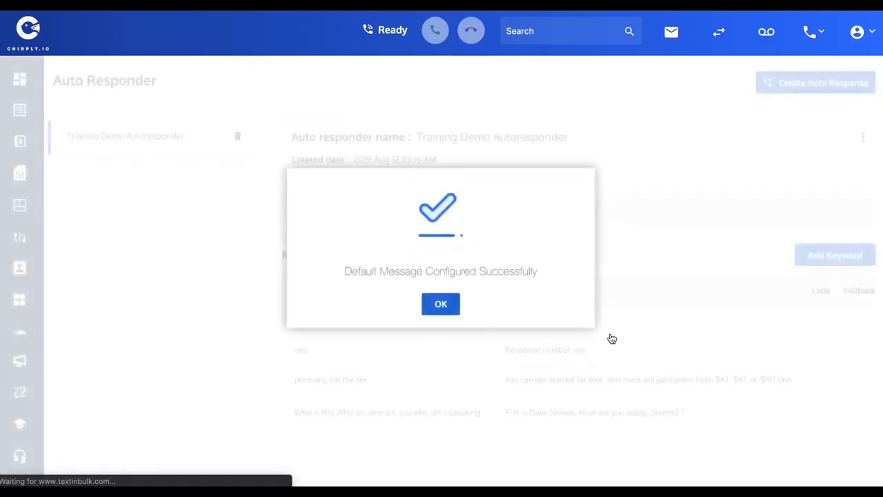
left_click(443, 303)
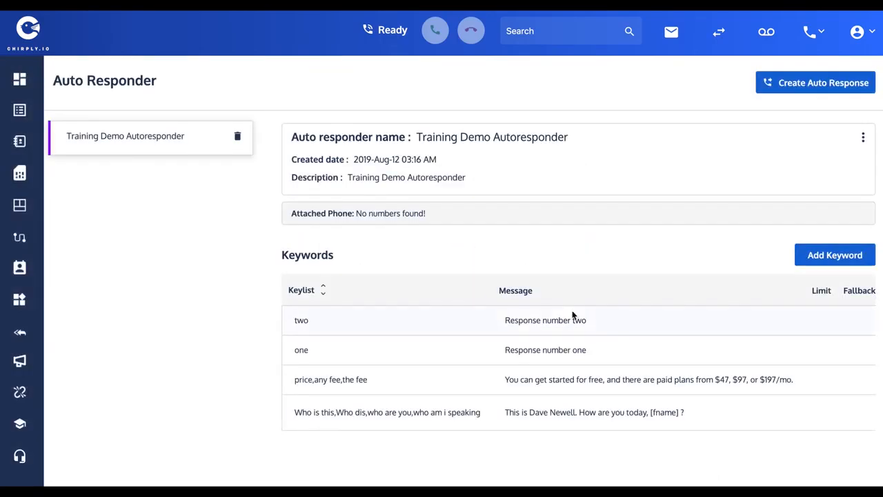
Add "fuck" as a no-response keyword for the autoresponder and save it.
scroll(572, 315, "down", 2)
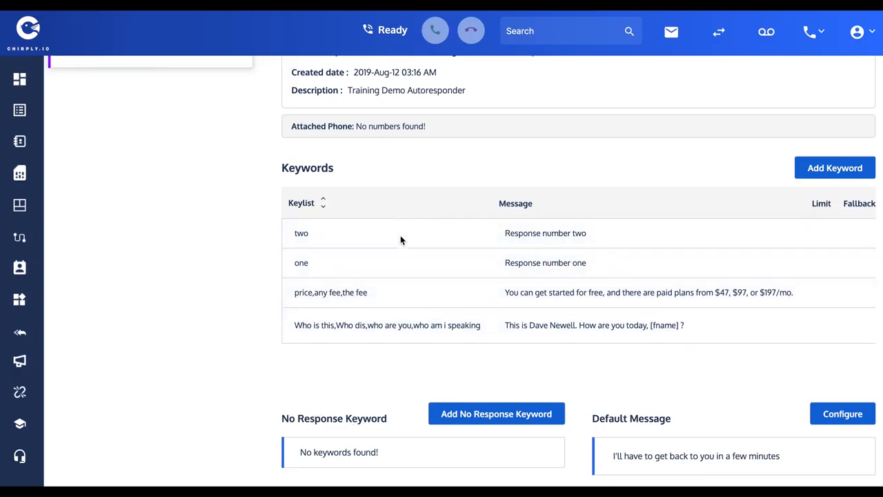
left_click(470, 416)
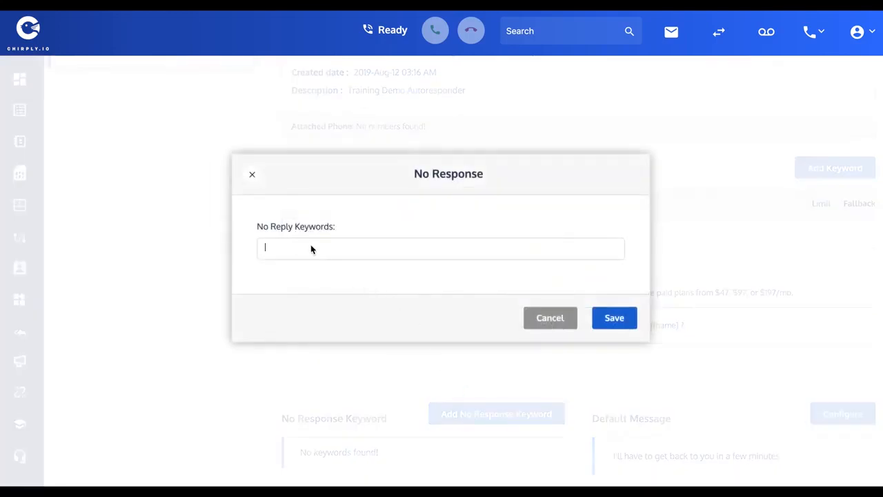
type("fuck")
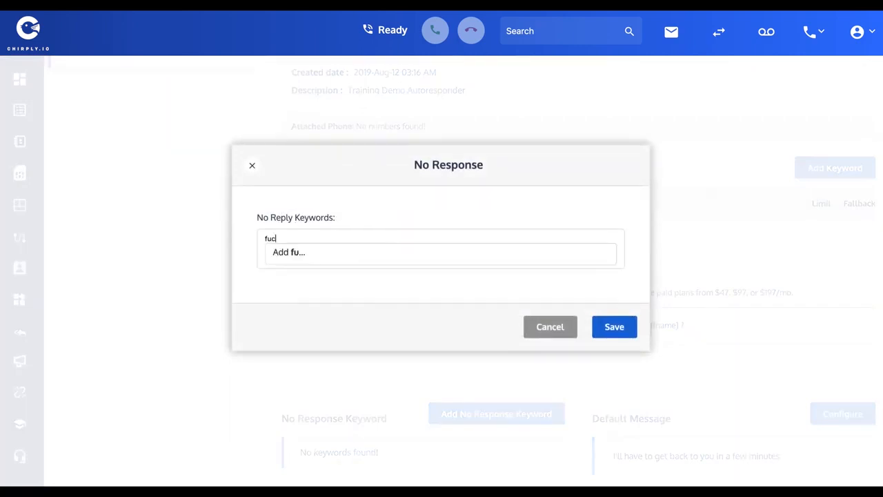
left_click(303, 252)
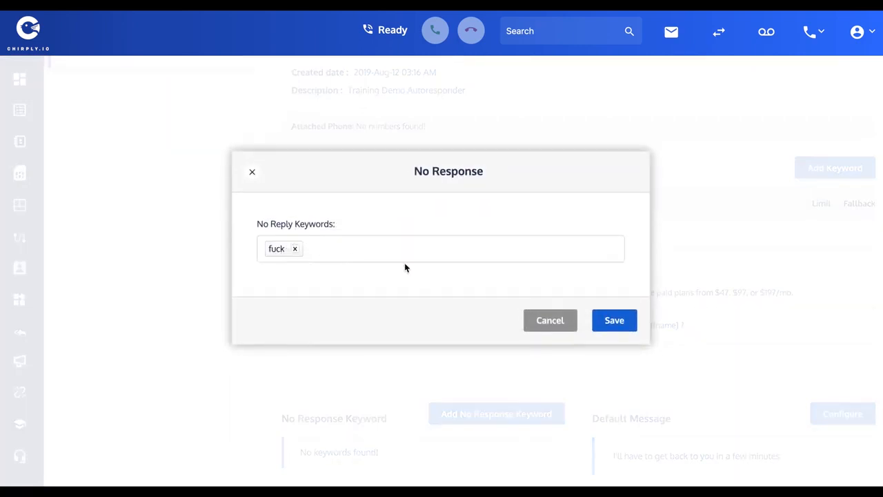
left_click(607, 318)
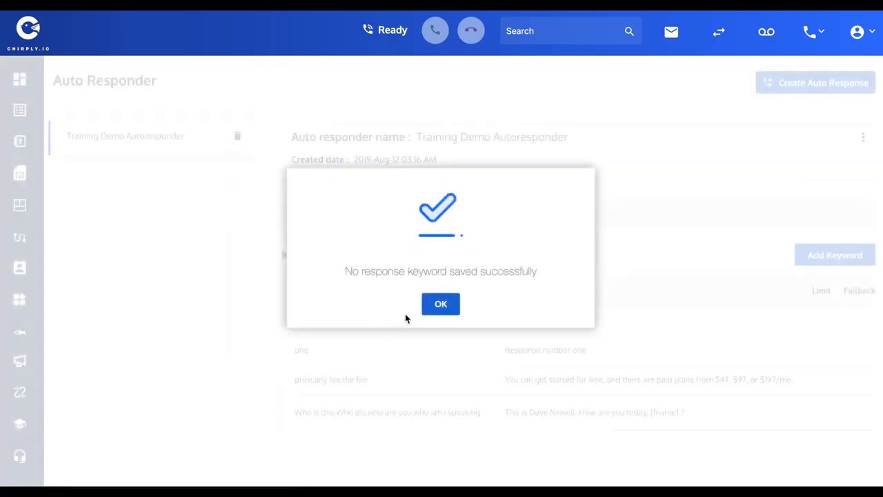
left_click(440, 304)
scroll(439, 301, "down", 2)
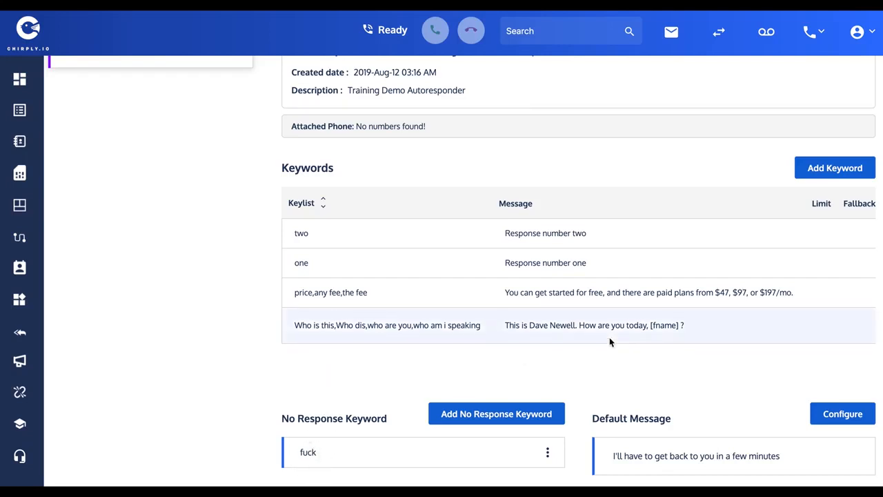
Open the Training Demo Autoresponder's own details for editing and save them as they are.
scroll(610, 342, "up", 1)
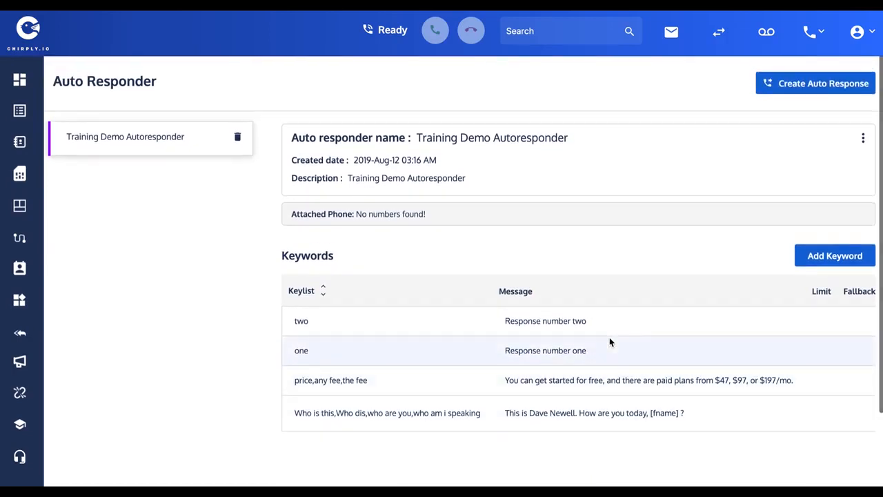
left_click(862, 138)
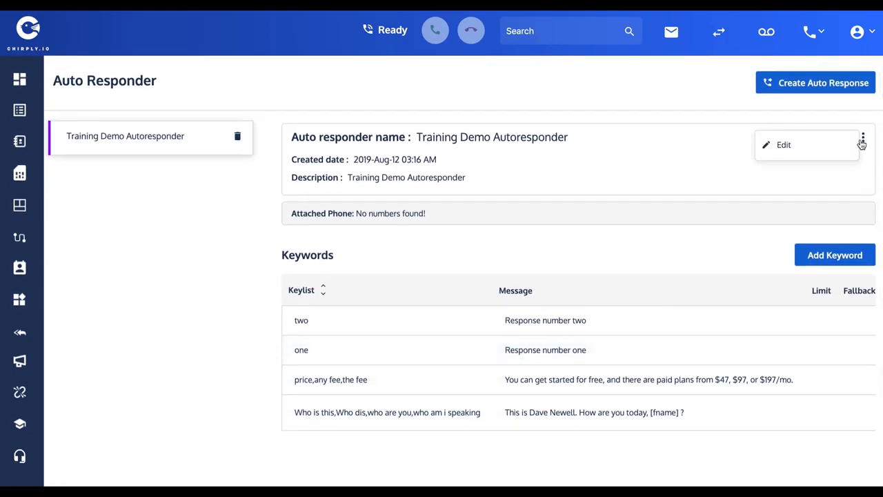
left_click(647, 142)
left_click(862, 138)
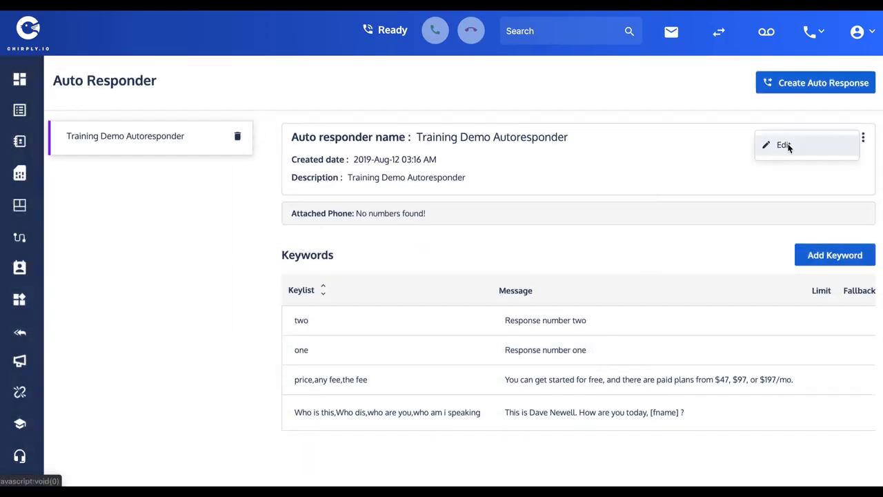
left_click(789, 146)
left_click(621, 357)
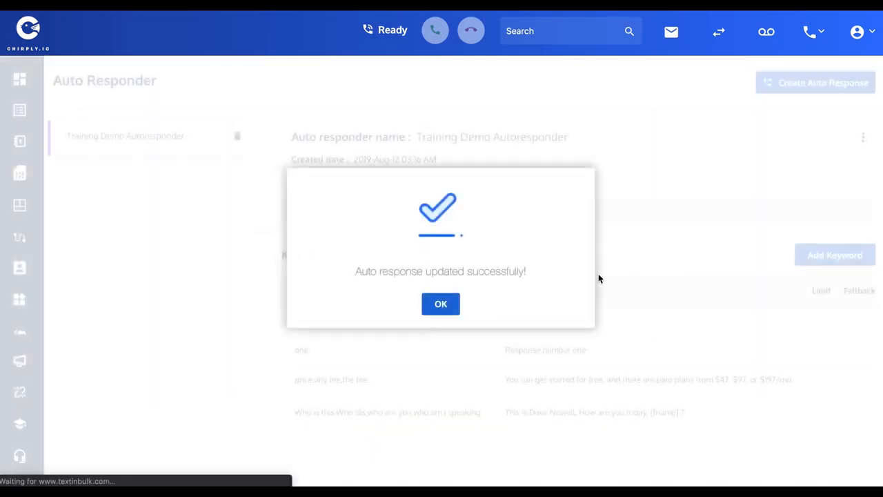
left_click(442, 304)
Go to number management and open the response configuration of the Training Demo number.
scroll(449, 296, "down", 2)
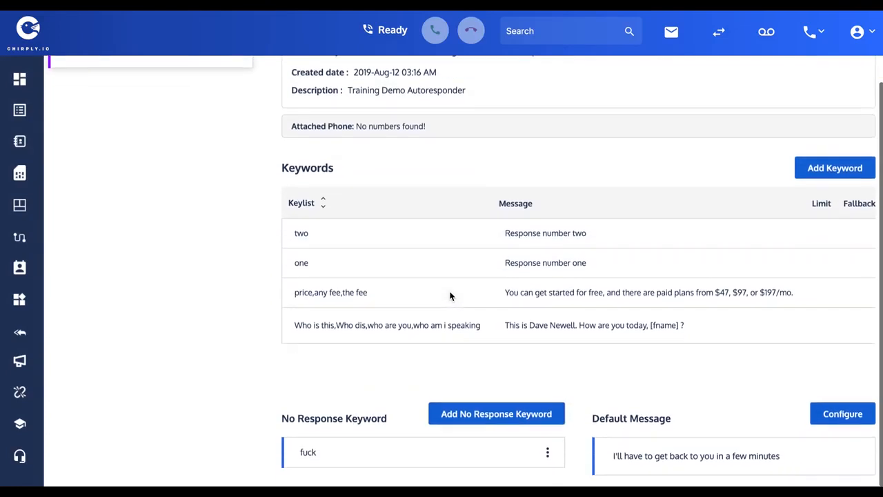
scroll(450, 296, "up", 1)
scroll(450, 297, "up", 1)
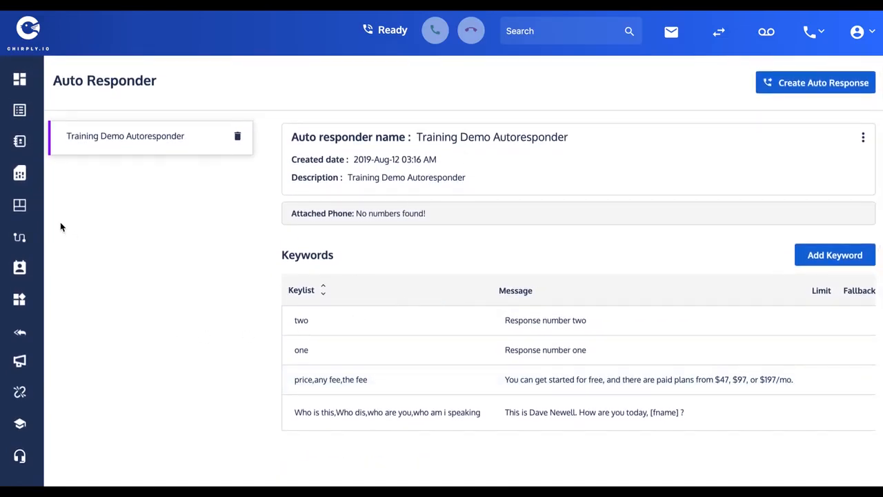
mouse_move(28, 128)
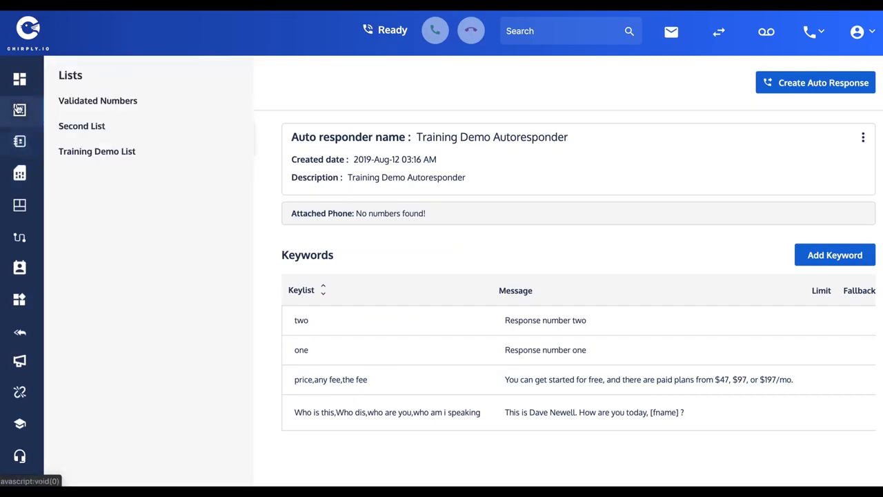
left_click(24, 173)
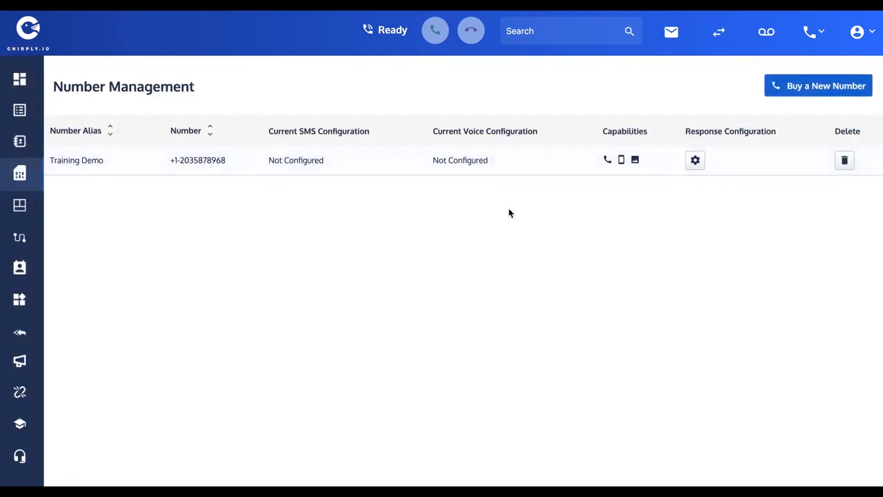
left_click(695, 161)
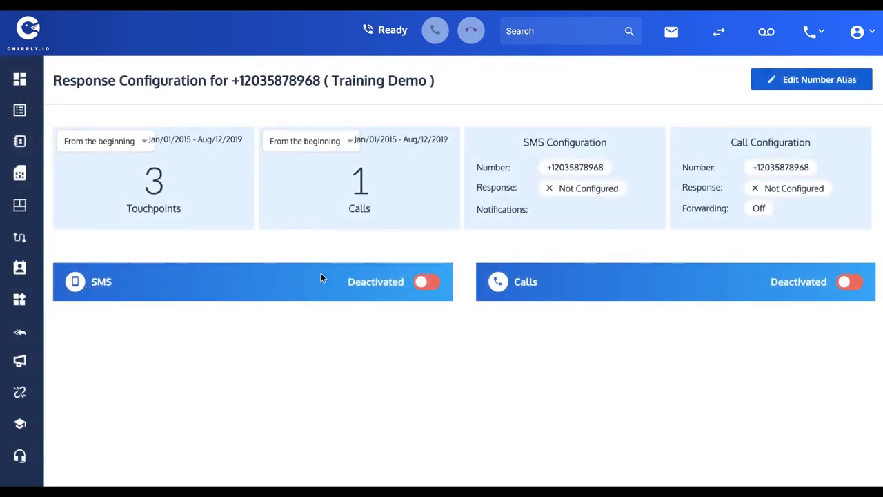
Activate SMS responses for the number with the Auto Response type and assign the Training Demo Autoresponder.
left_click(424, 283)
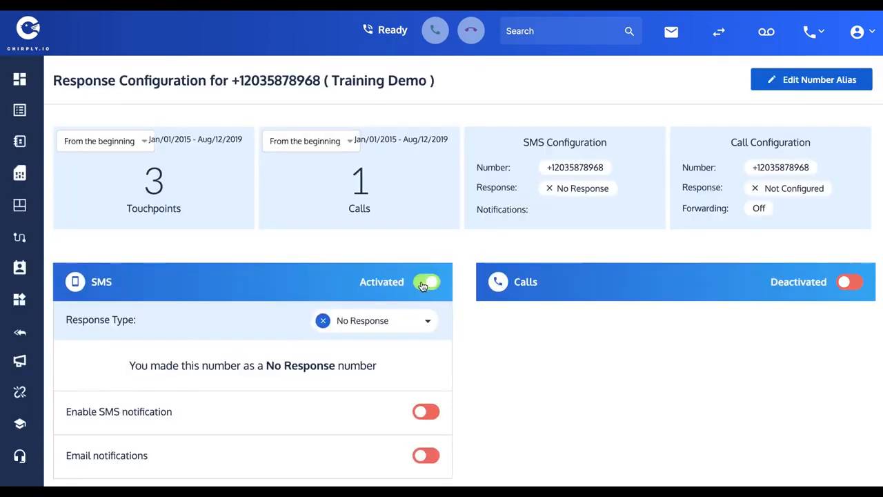
scroll(228, 306, "down", 1)
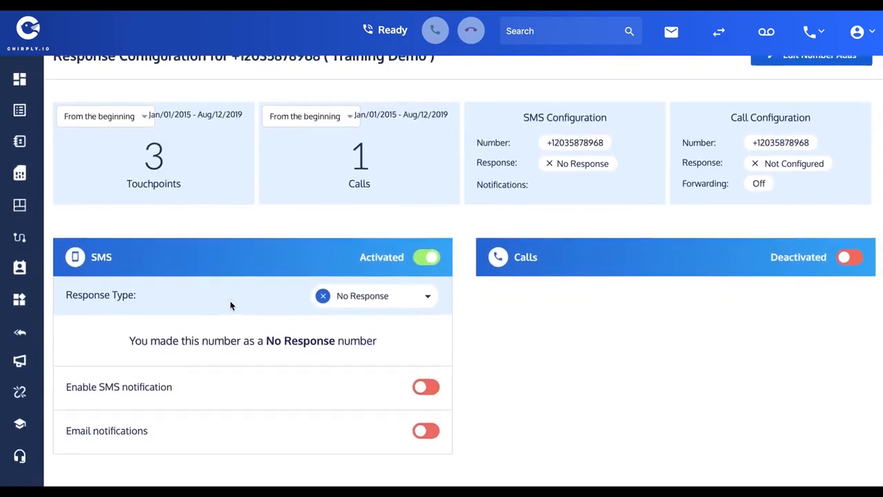
left_click(352, 296)
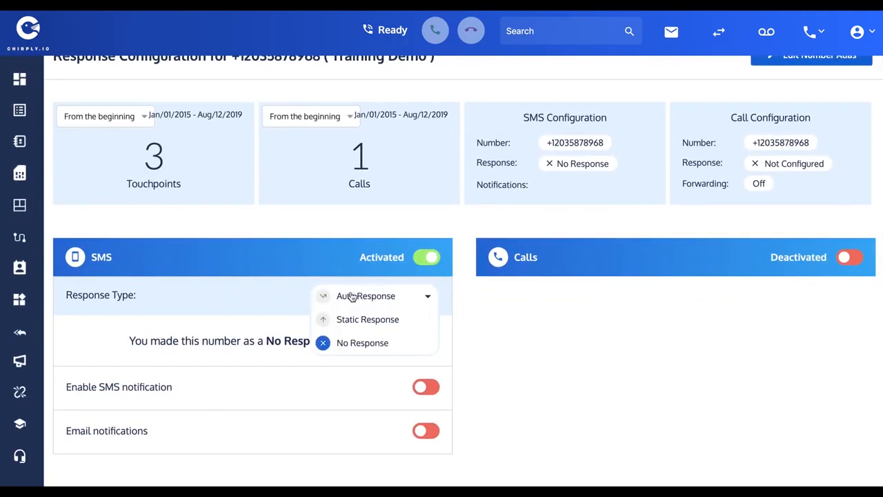
left_click(363, 298)
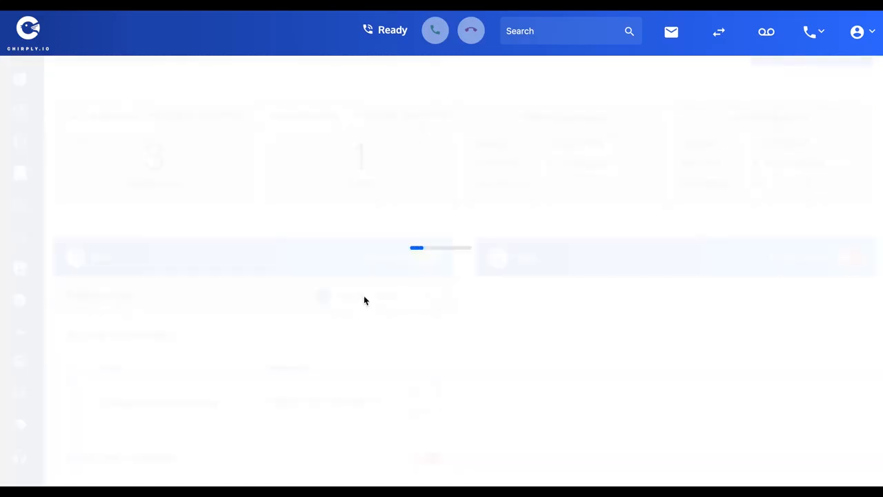
scroll(229, 354, "down", 1)
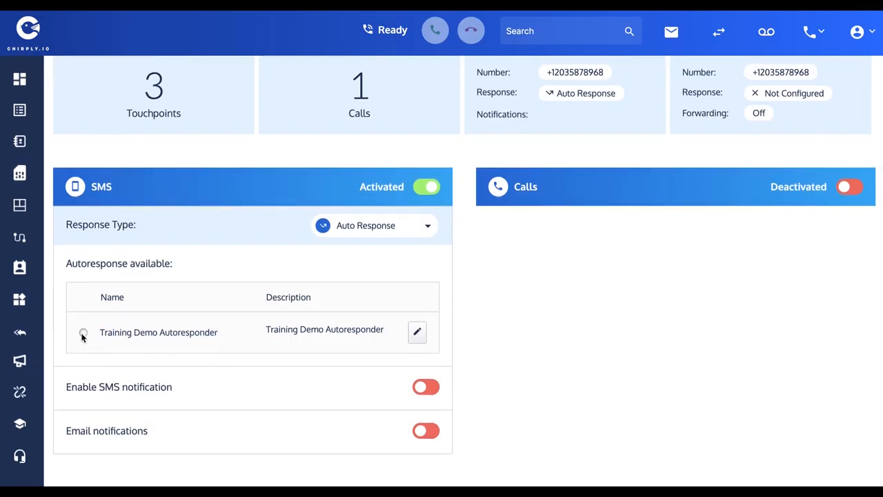
left_click(84, 333)
Check the assigned autoresponder's page for its attached phone and return to the number's response configuration.
left_click(417, 333)
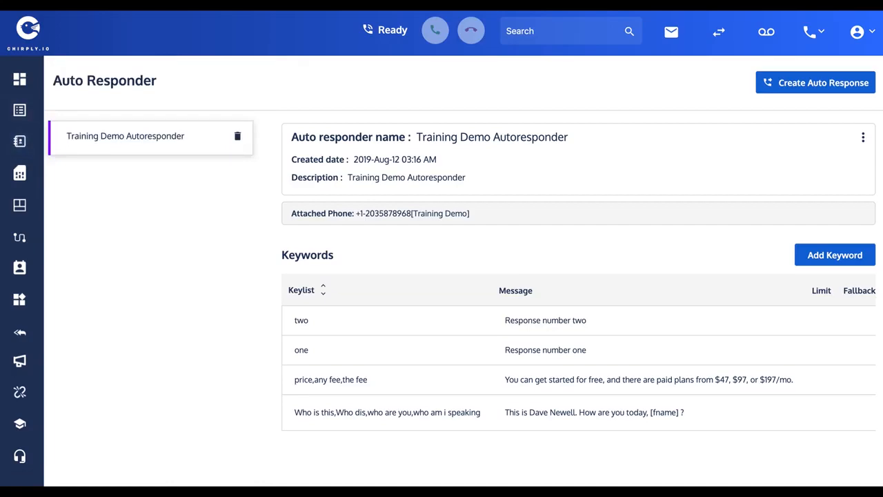
key("alt+Left")
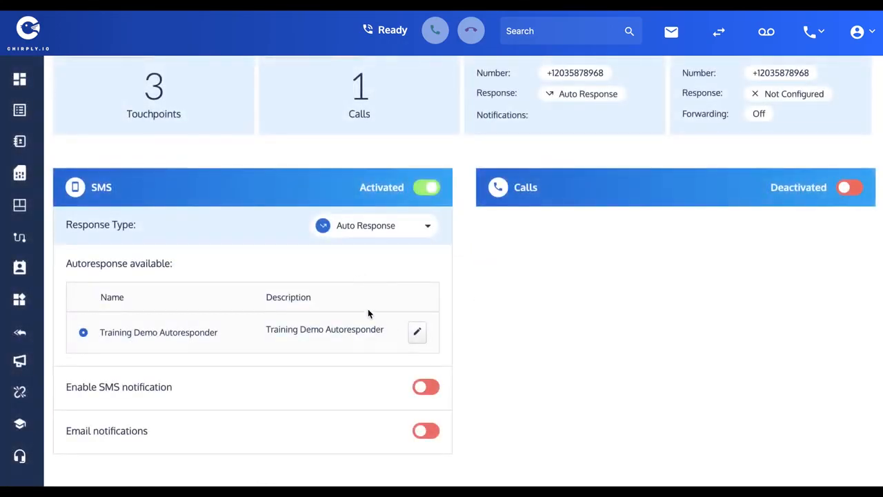
scroll(272, 377, "down", 1)
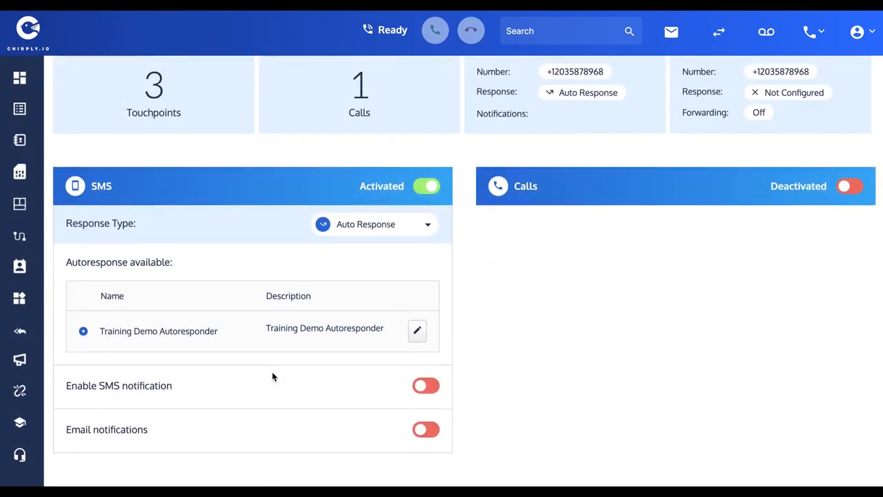
Look over the Training Demo number's response configuration and open the Training Demo List.
scroll(272, 377, "up", 3)
scroll(272, 377, "down", 3)
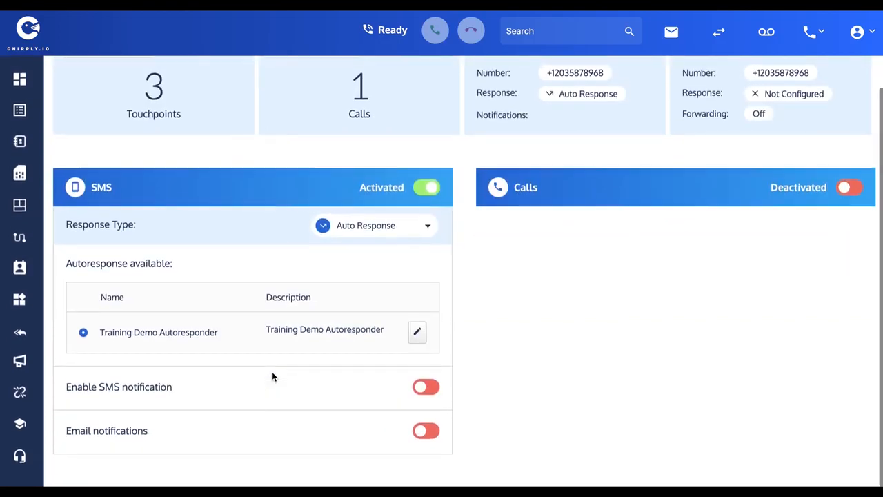
scroll(272, 377, "up", 2)
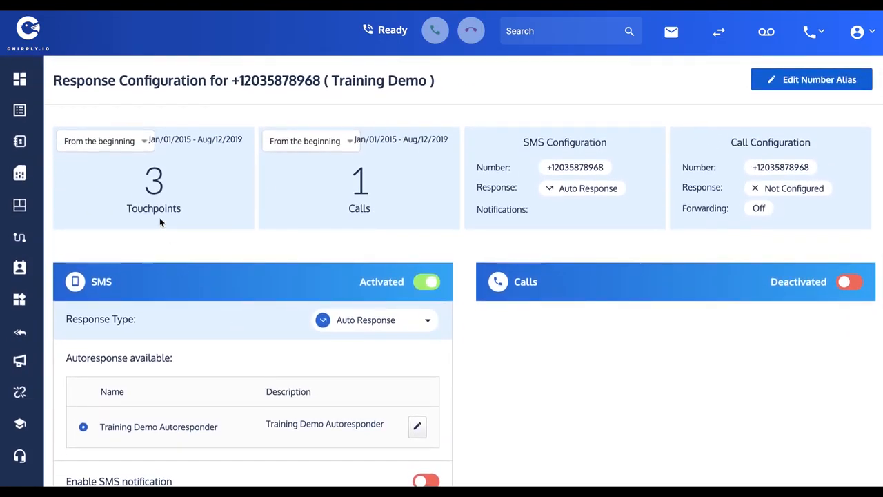
mouse_move(22, 117)
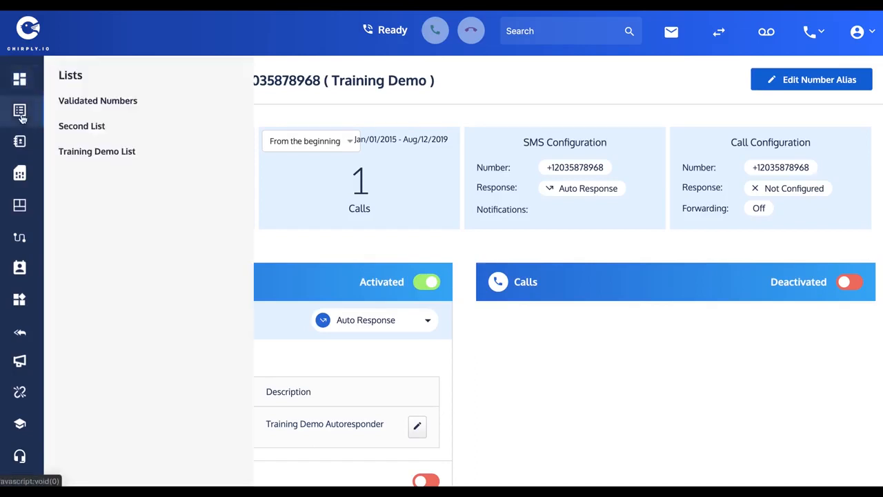
left_click(104, 154)
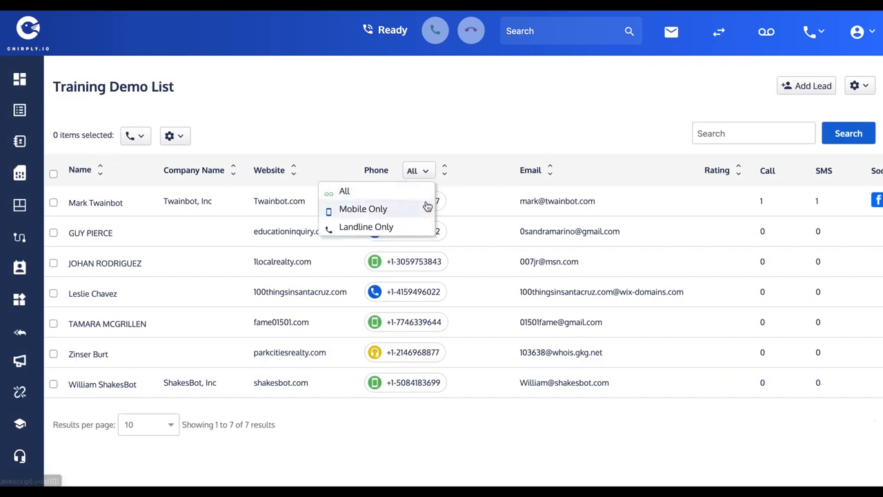
Open the Twainbot, Inc lead's inbox and check the automatic reply to the "who is this" text.
left_click(437, 202)
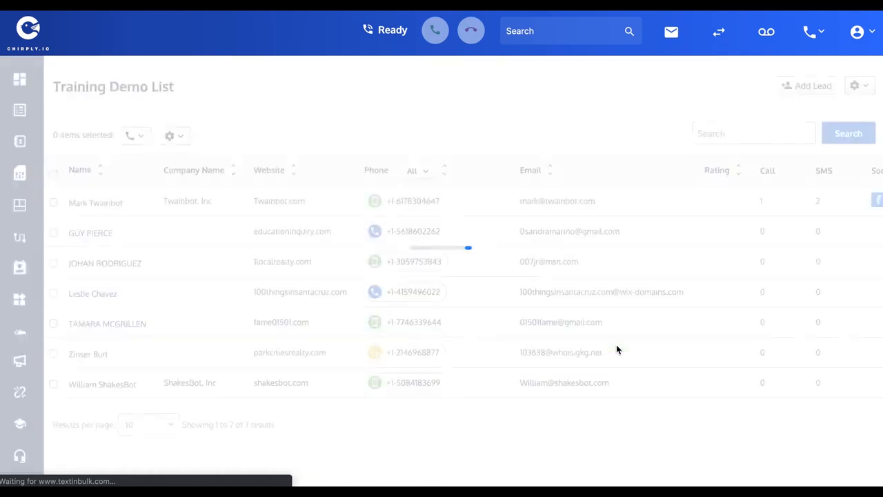
left_click(428, 205)
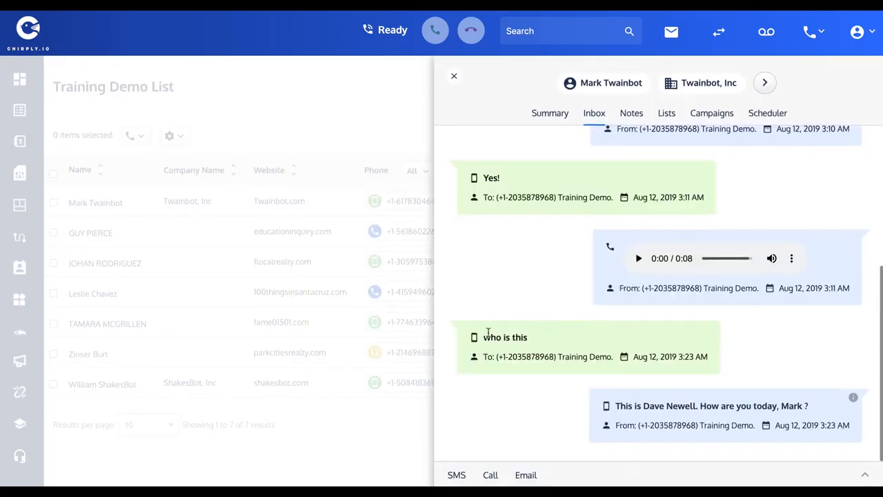
left_click_drag(485, 336, 529, 338)
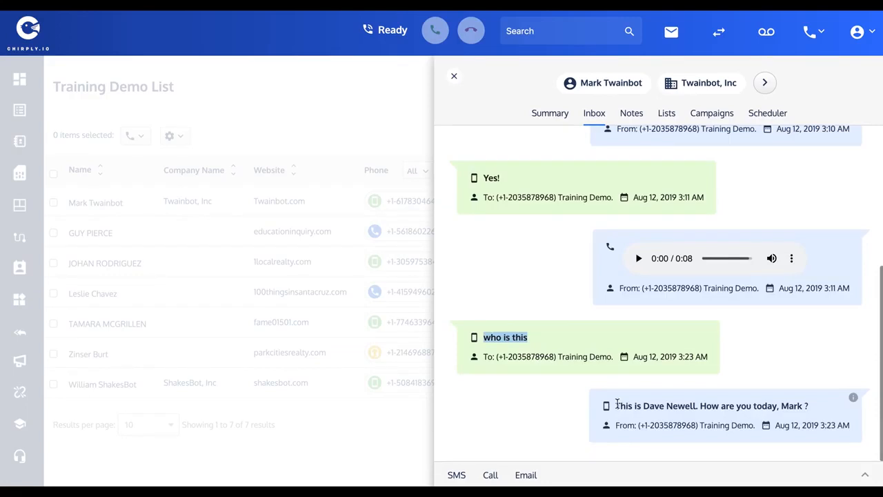
left_click_drag(617, 405, 801, 407)
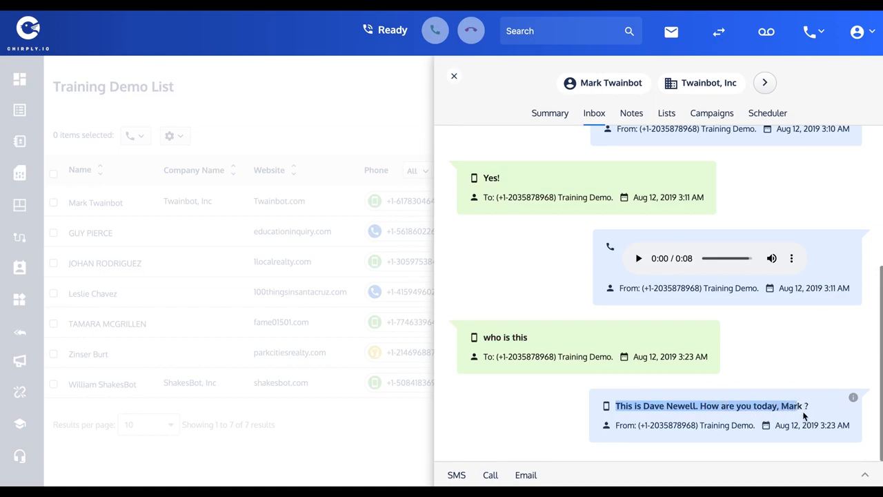
left_click(799, 408)
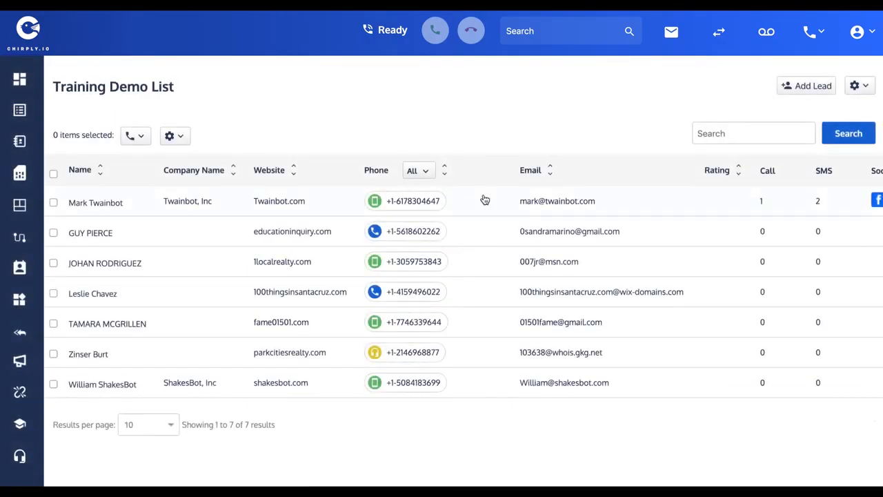
Reopen the Twainbot, Inc lead's conversation and check the automatic reply to the keyword "one".
left_click(418, 202)
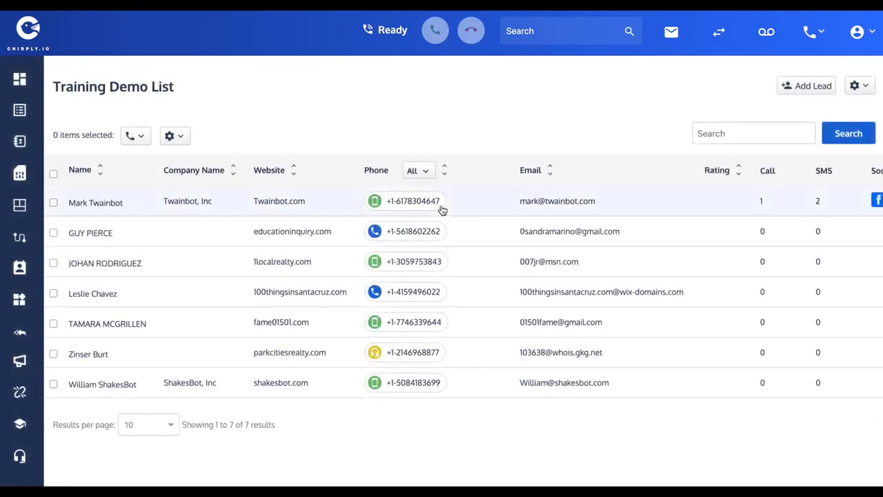
left_click(442, 210)
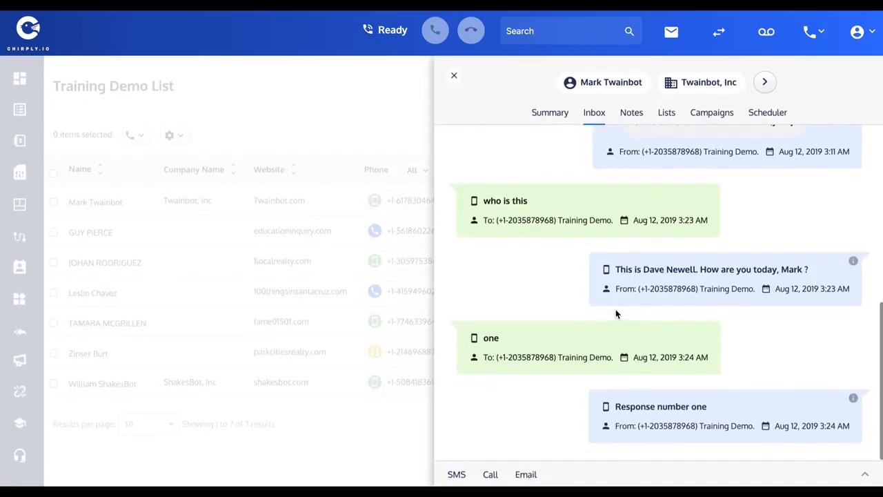
left_click_drag(483, 338, 501, 342)
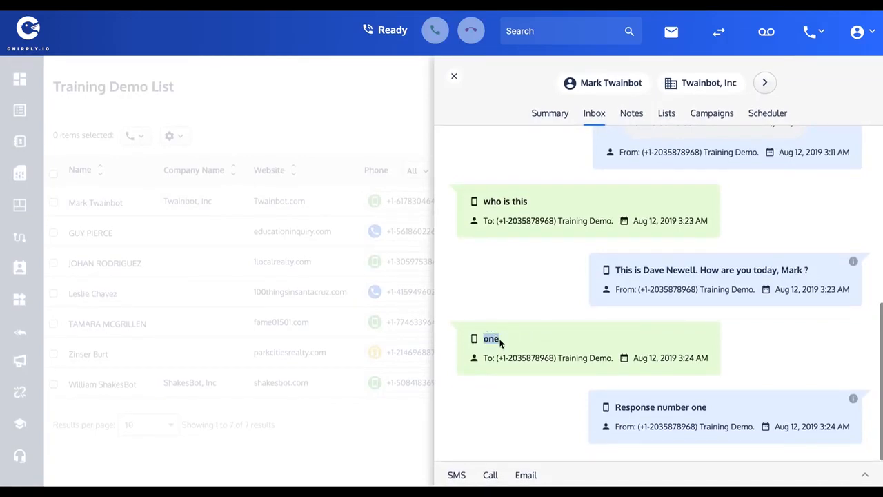
left_click_drag(616, 406, 711, 408)
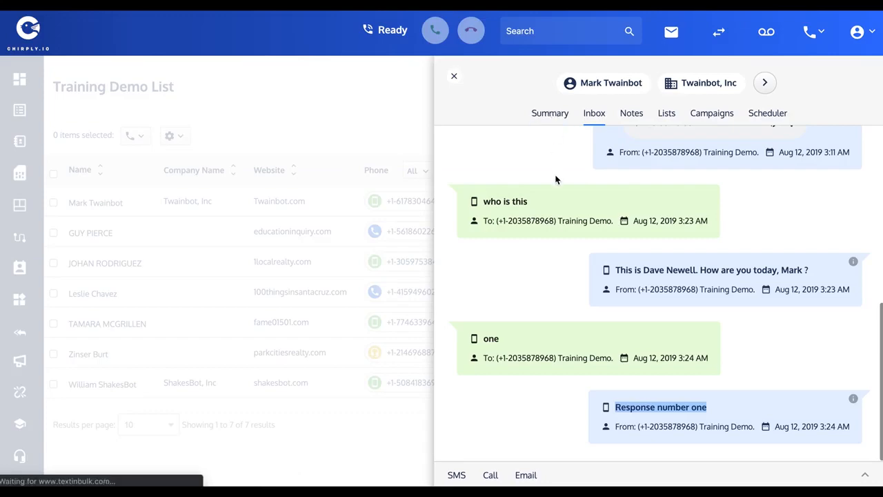
Refresh the Twainbot, Inc lead's conversation and check the automatic replies to the combined text "one two".
left_click(426, 203)
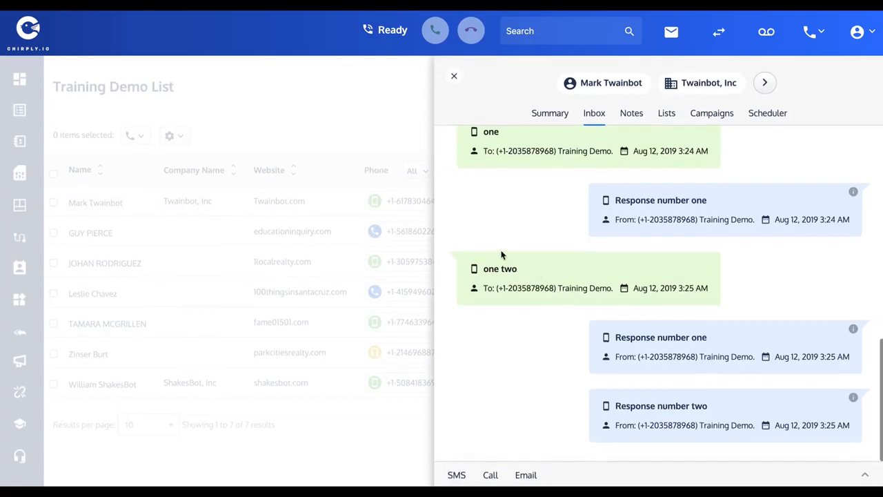
left_click_drag(483, 268, 523, 270)
left_click_drag(615, 405, 706, 406)
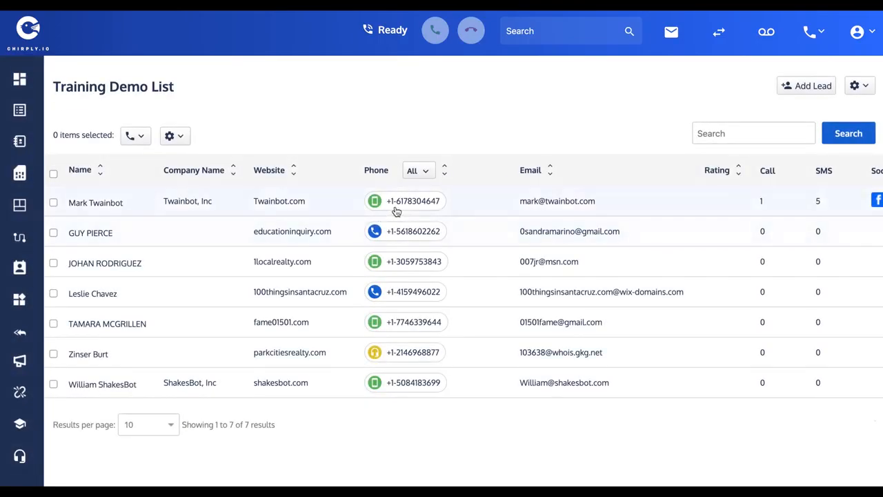
Check in the Twainbot, Inc lead's inbox how incoming texts containing the no-response keyword were handled.
left_click(398, 201)
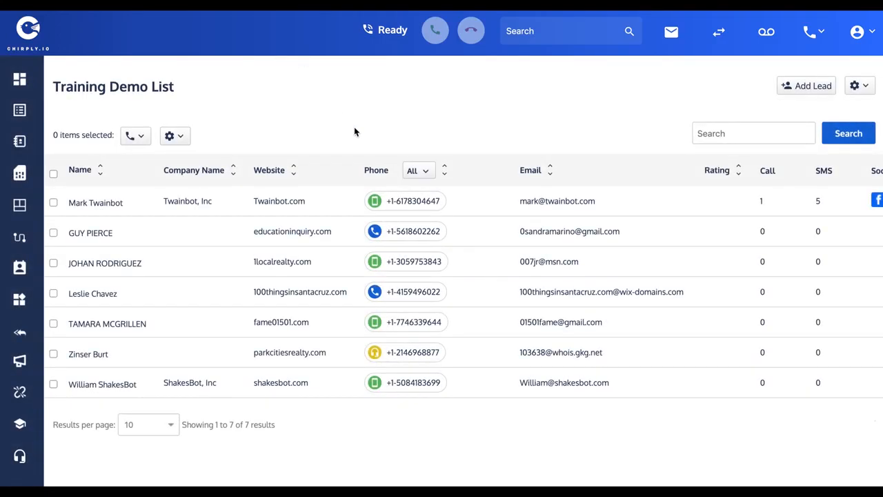
left_click(397, 200)
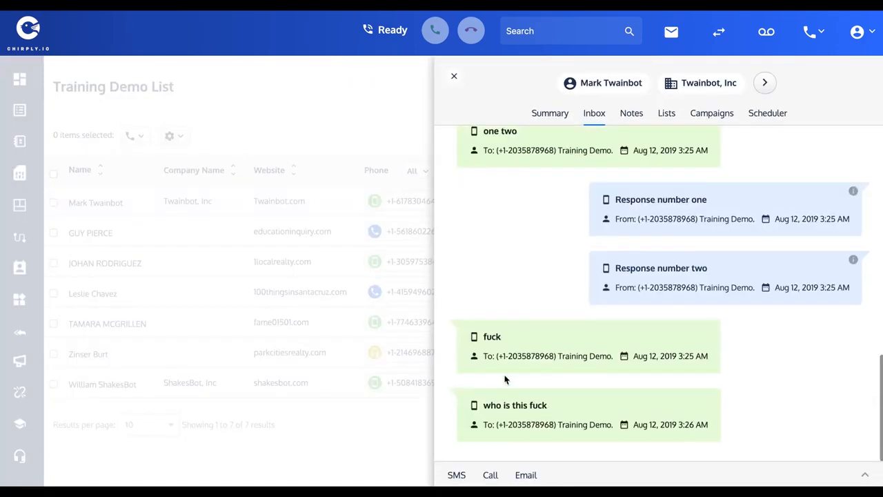
left_click_drag(481, 405, 553, 410)
Send the lead an SMS from the Training Demo number reading "Chill dude, it's" plus the sender's first name, and close the conversation.
left_click(456, 476)
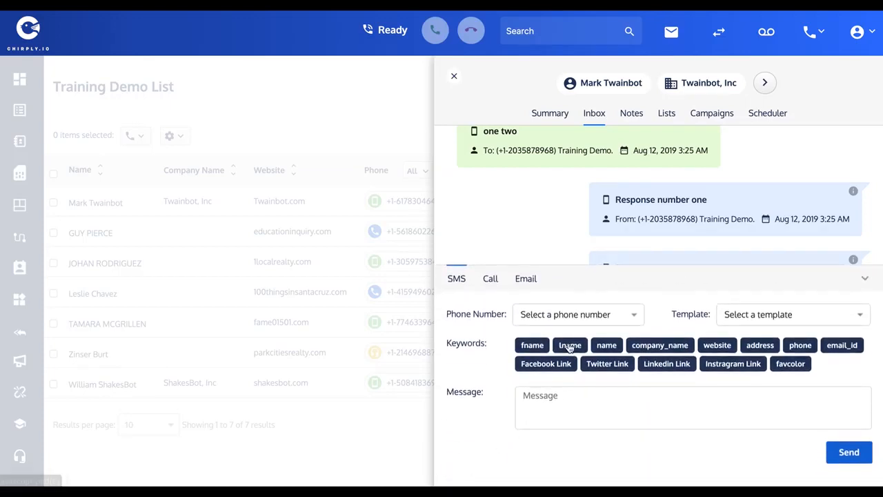
left_click(576, 315)
left_click(559, 326)
left_click(552, 396)
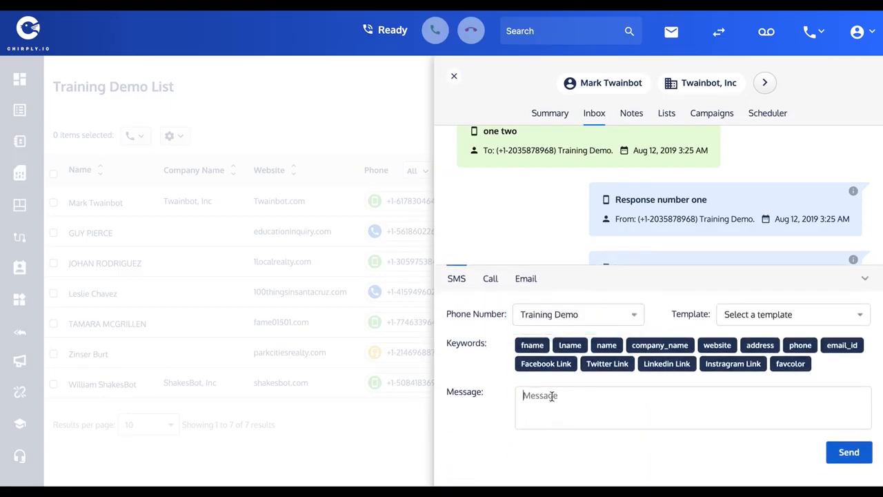
type("Chill dude, it's Dave")
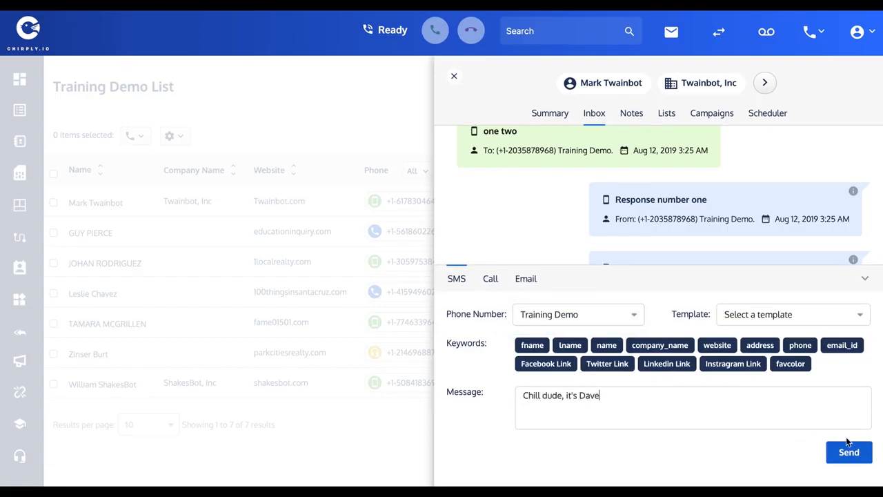
left_click(849, 450)
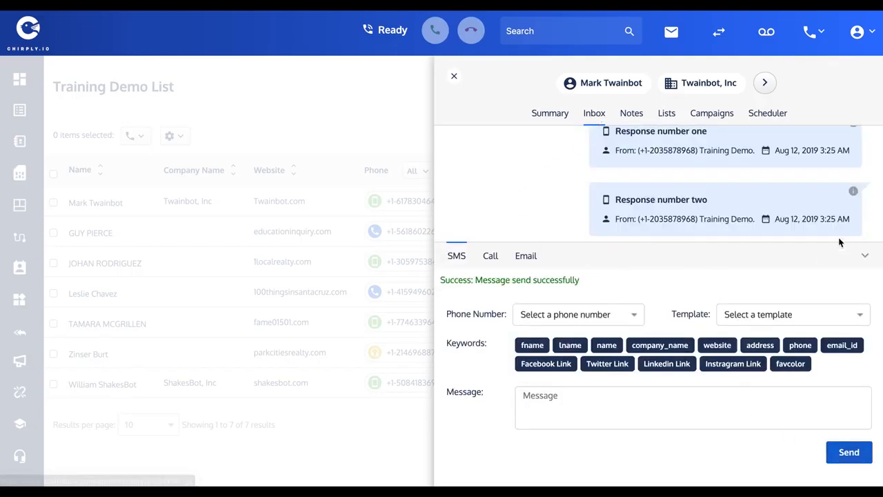
left_click(865, 257)
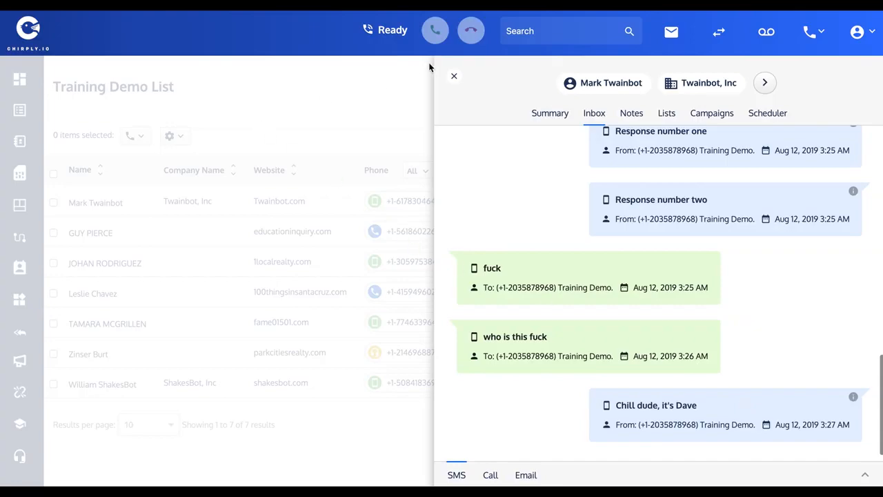
left_click(453, 76)
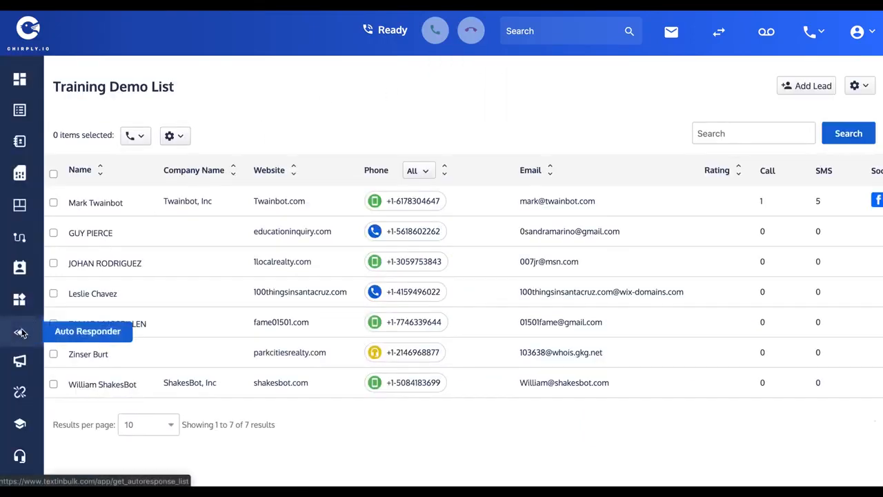
Go to the Training Demo Autoresponder and review its attached phone, keywords, no-response keyword and default message.
left_click(20, 332)
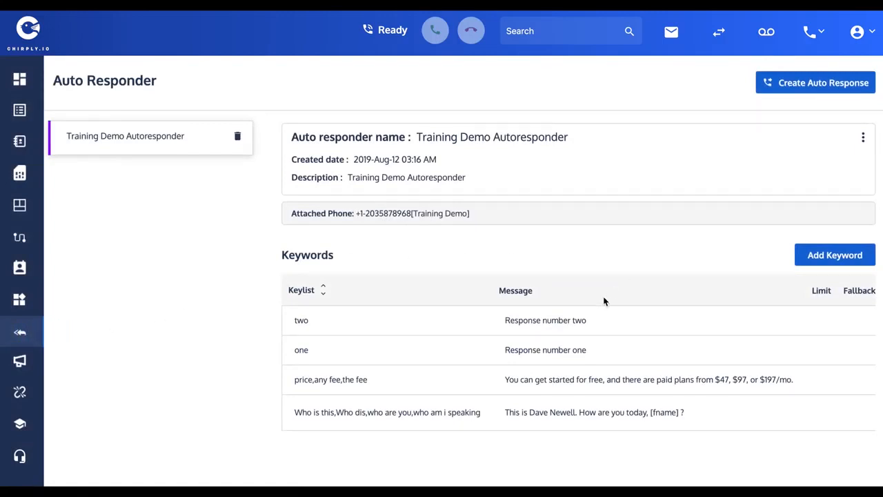
scroll(603, 296, "down", 1)
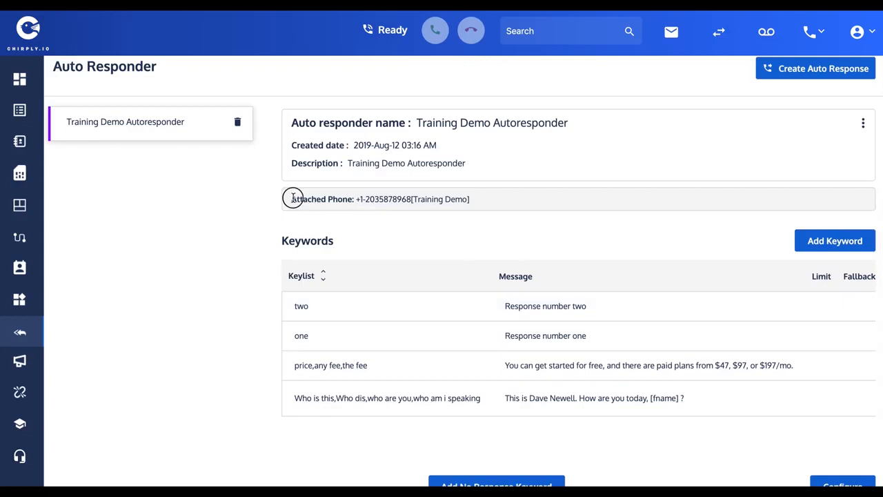
left_click_drag(291, 199, 484, 201)
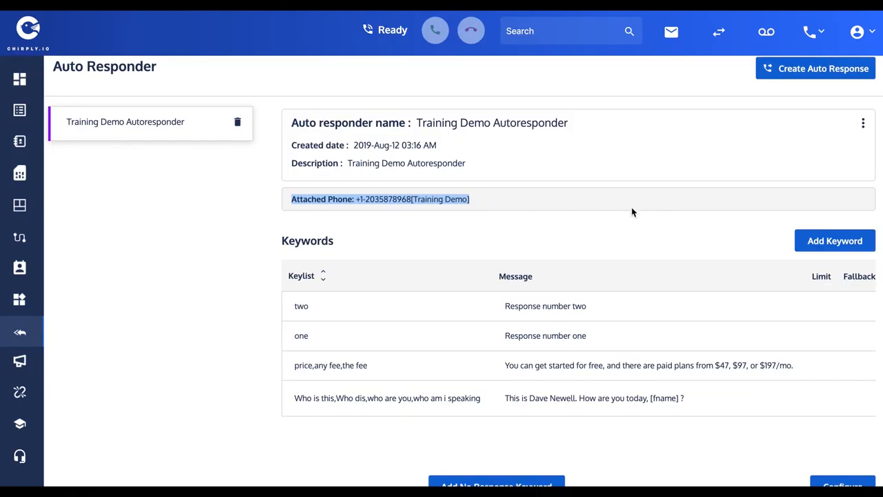
scroll(584, 194, "down", 1)
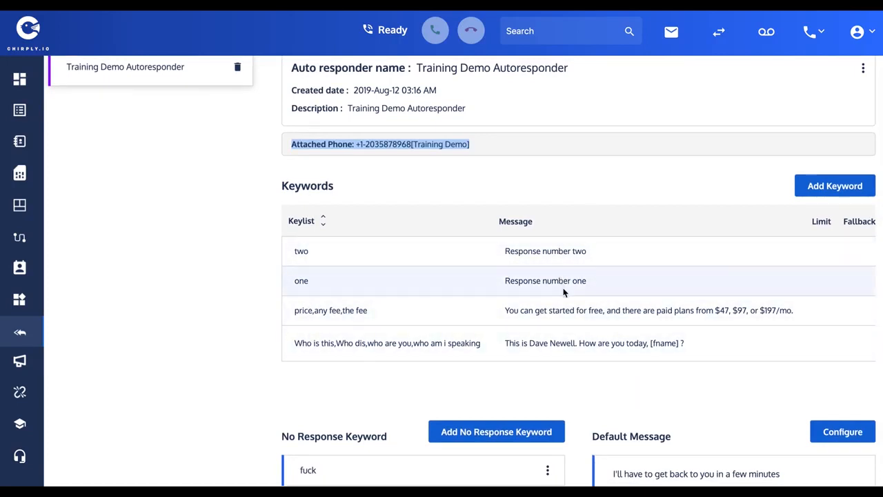
scroll(569, 329, "down", 1)
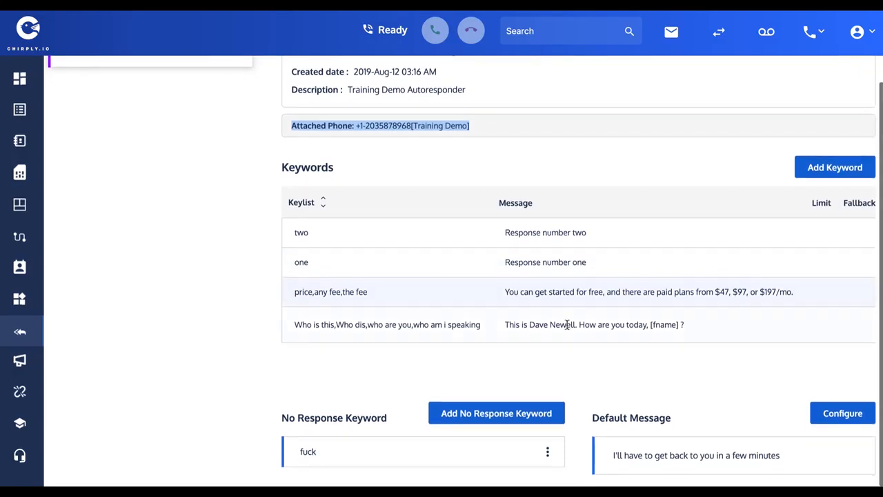
scroll(569, 329, "up", 1)
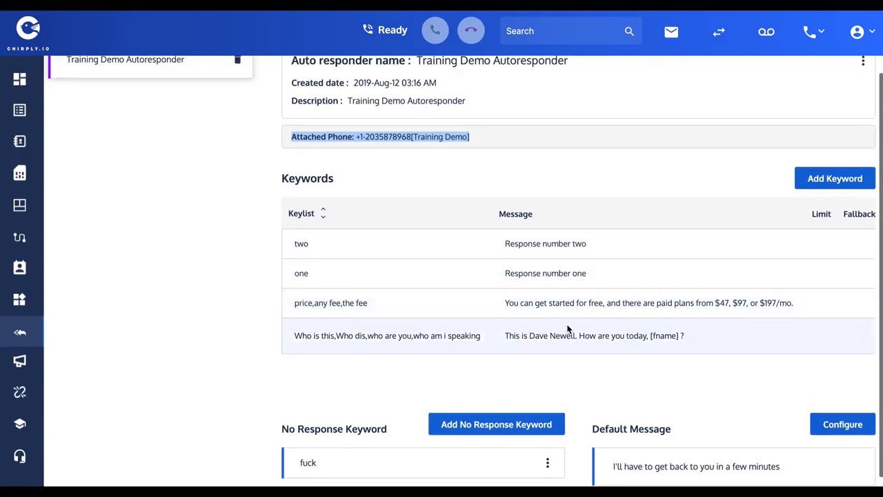
Start a new keyword entry for "three" in the Training Demo Autoresponder with the message "Response three".
left_click(822, 181)
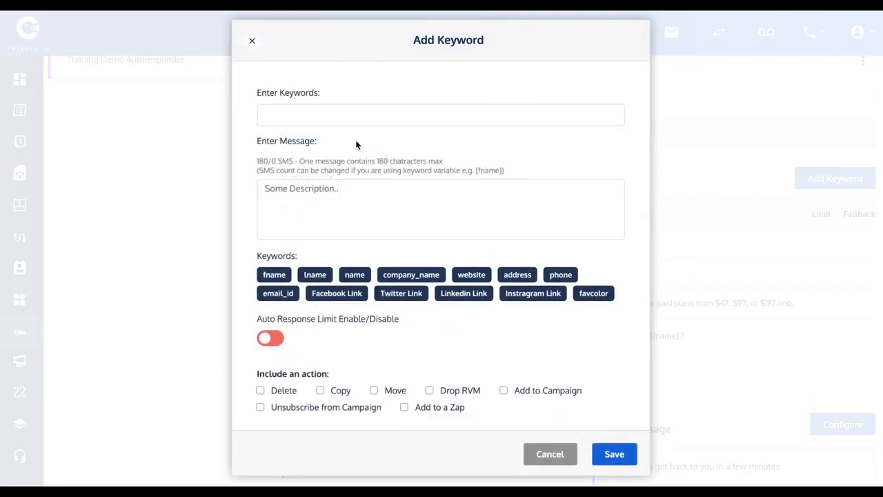
left_click(317, 120)
type("three")
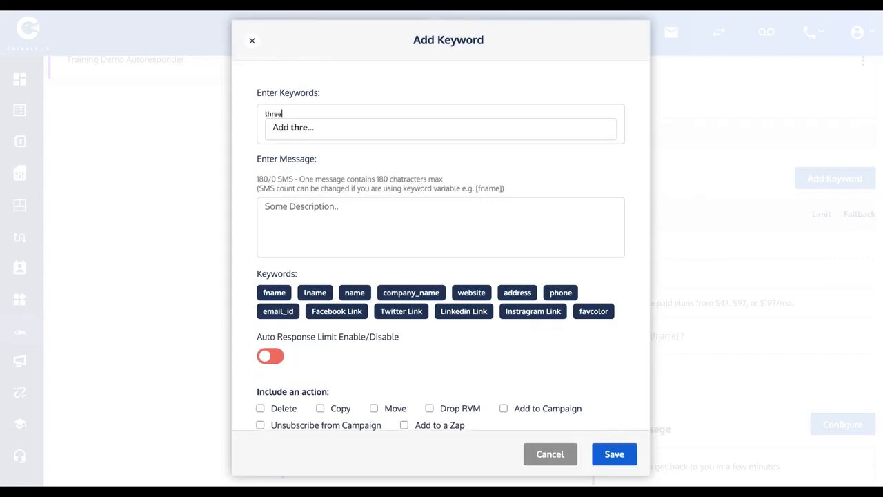
left_click(308, 127)
left_click(299, 221)
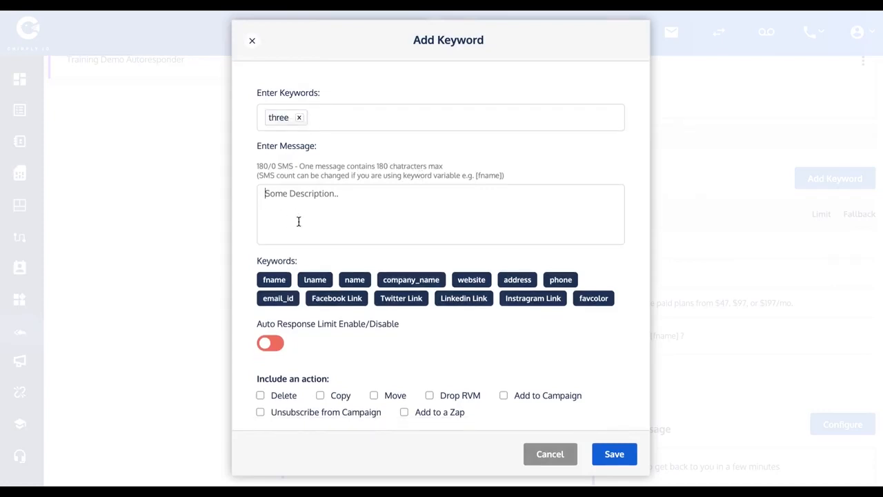
type("Responsse")
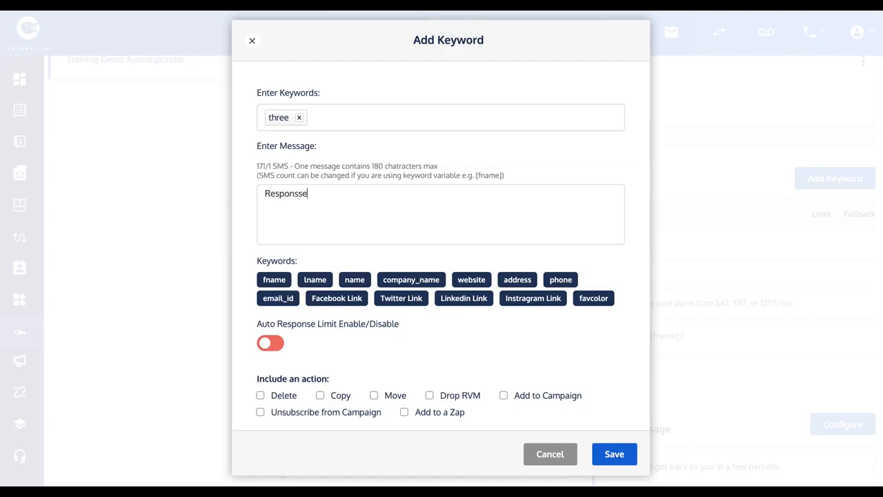
key("BackSpace")
key("BackSpace")
type("e three")
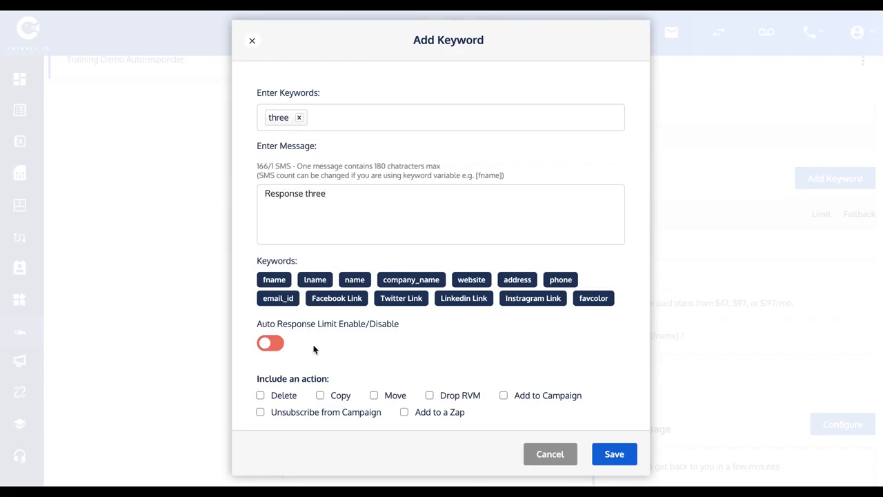
Enable the auto response limit for the new keyword entry and replace its keyword "three" with "coupon".
left_click(270, 343)
scroll(397, 343, "down", 1)
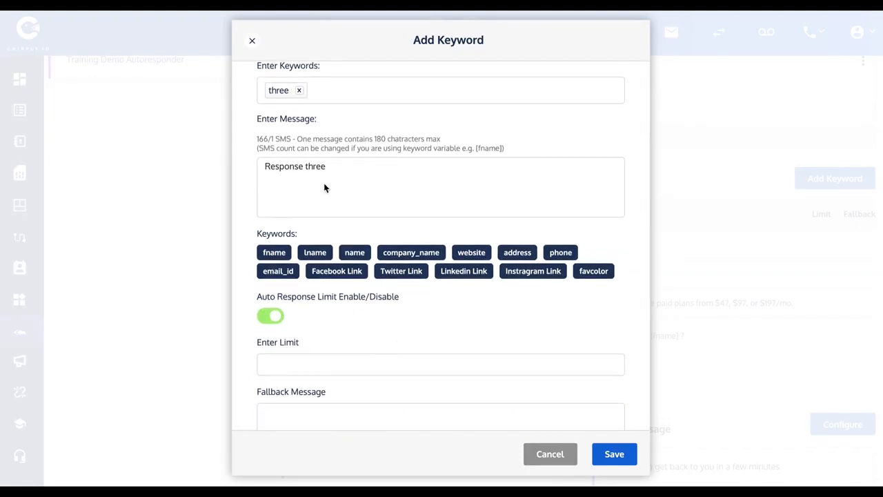
left_click(298, 90)
left_click(283, 90)
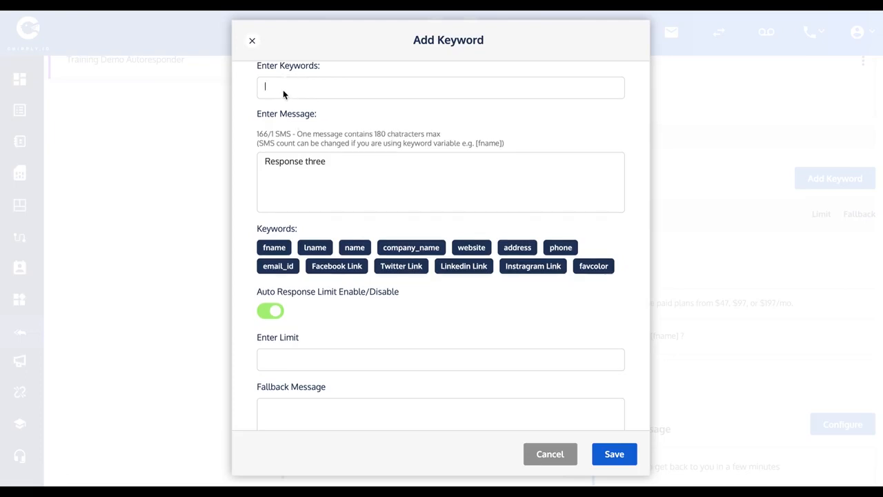
type("coupon")
left_click(309, 101)
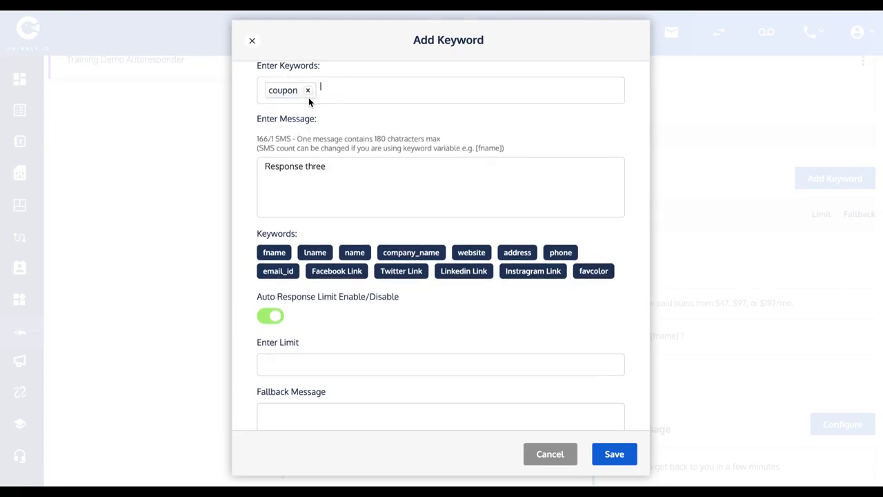
Replace the "coupon" keyword's response message with "You're free coupon code is: 123456".
left_click(337, 165)
key("BackSpace")
key("BackSpace")
key("BackSpace")
key("BackSpace")
key("BackSpace")
key("BackSpace")
key("BackSpace")
key("BackSpace")
key("BackSpace")
key("BackSpace")
key("BackSpace")
key("BackSpace")
key("BackSpace")
key("BackSpace")
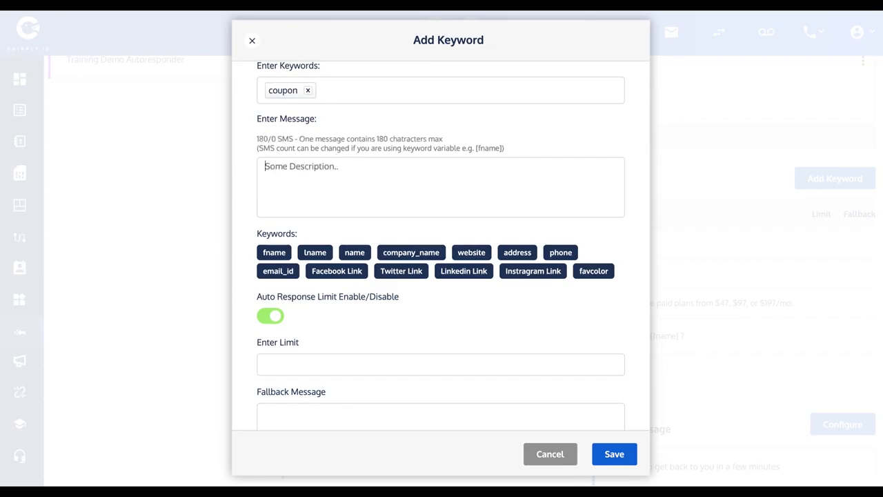
type("You're fr")
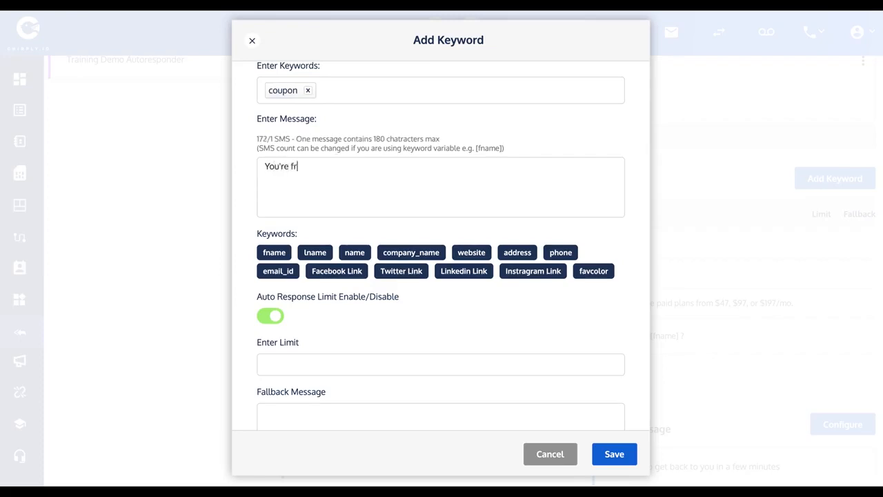
type("ee coupon")
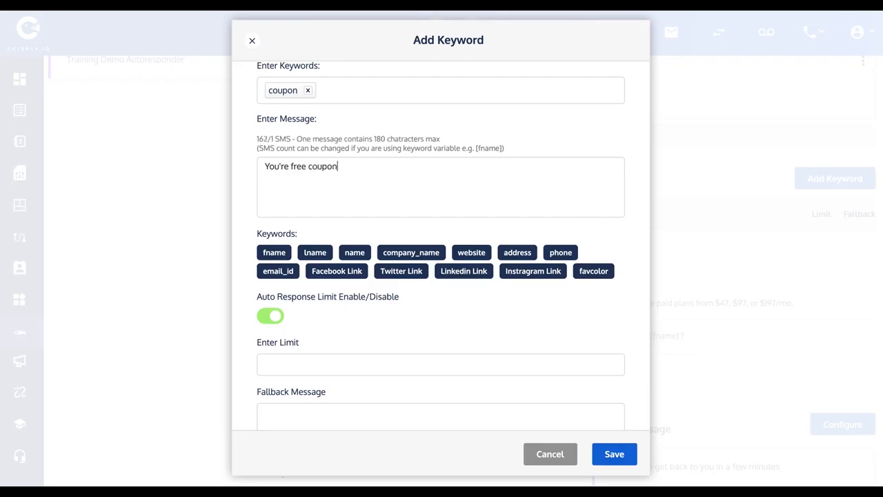
type(" code is 123456")
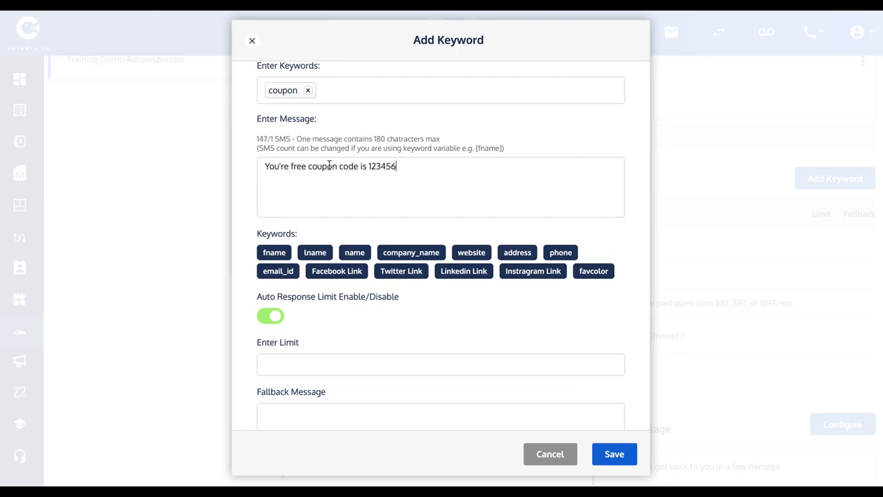
left_click(367, 166)
type(":")
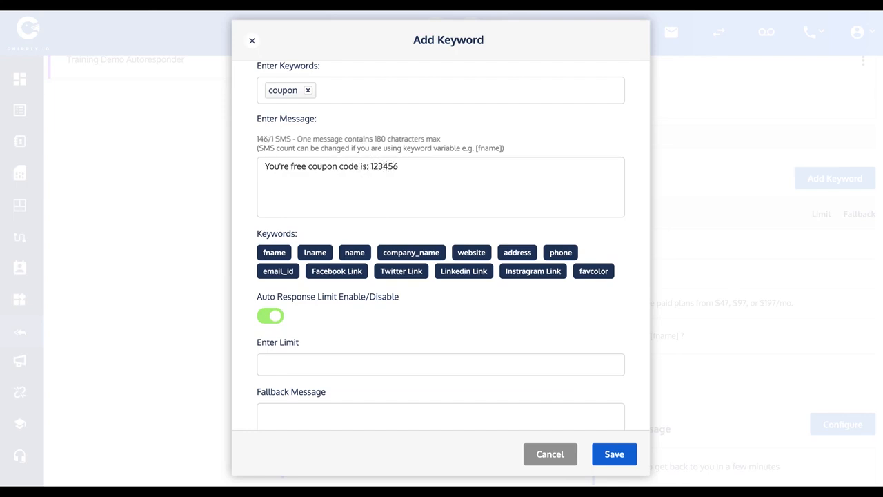
Set the response limit to 1 with the fallback message "Sorry, you've already gotten one coupon", and save the keyword.
scroll(369, 304, "down", 1)
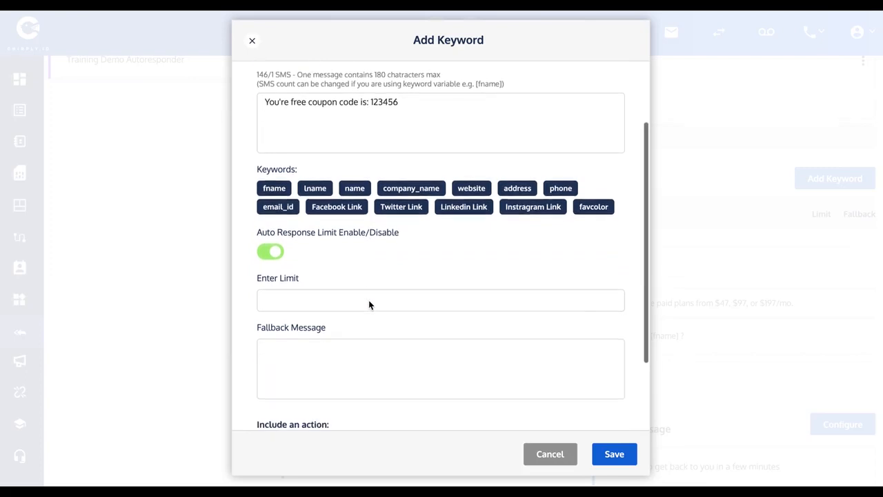
left_click(280, 294)
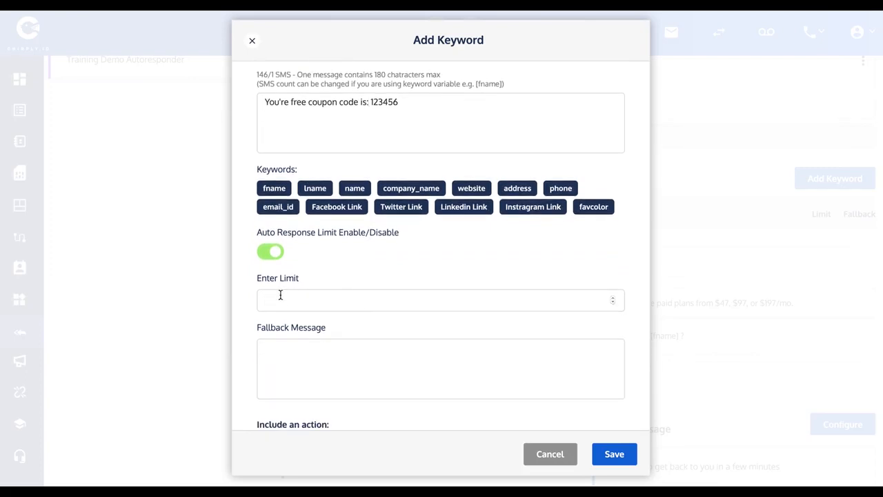
type("1")
left_click(295, 355)
type("Sorry, you've alre")
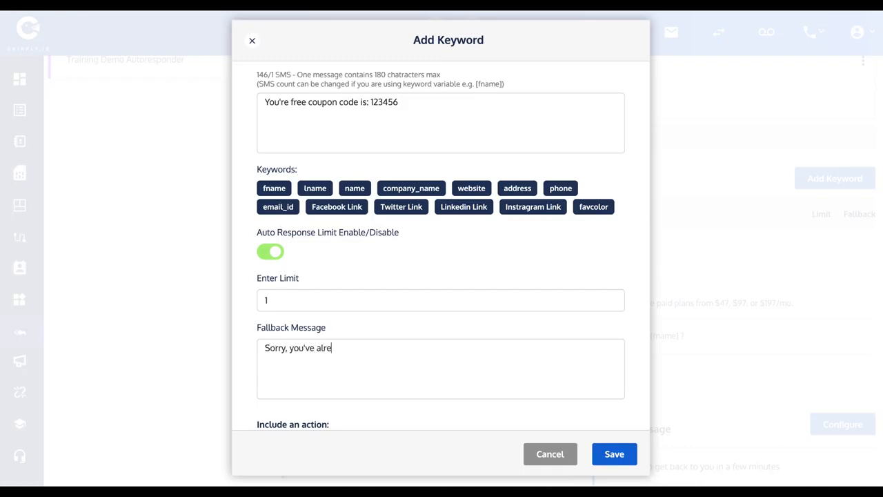
type("ady gotten one cou")
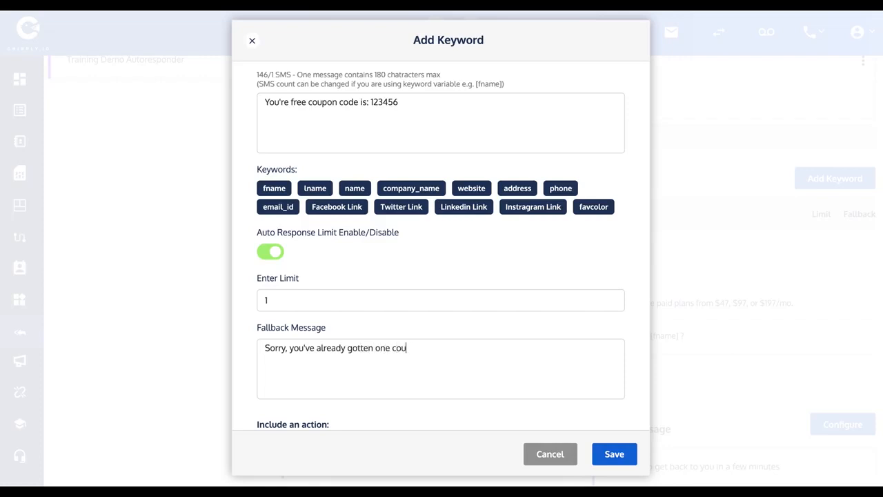
type("pon")
left_click(613, 454)
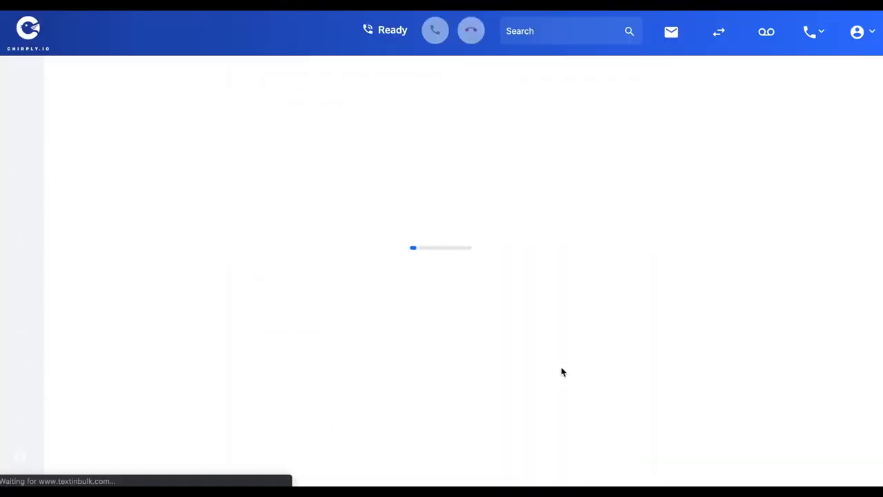
left_click(442, 304)
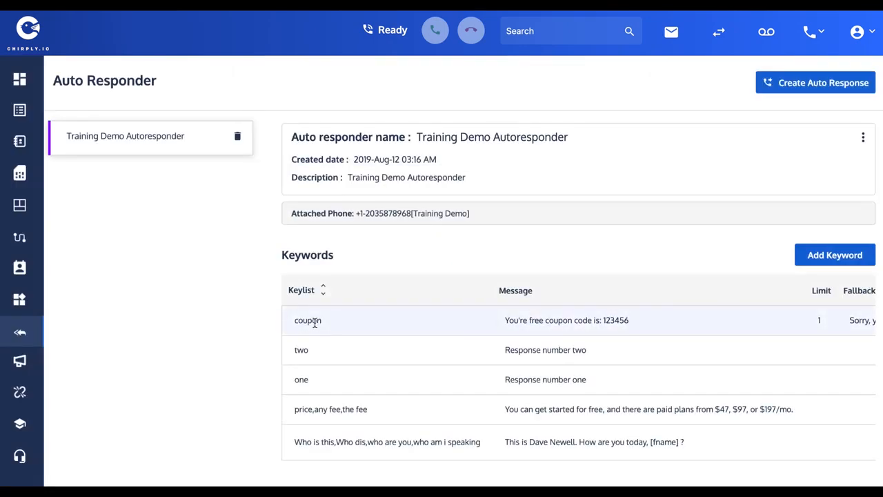
Go to the contacts and check in the Twainbot, Inc lead's inbox how the first incoming "coupon" text was answered.
left_click(20, 141)
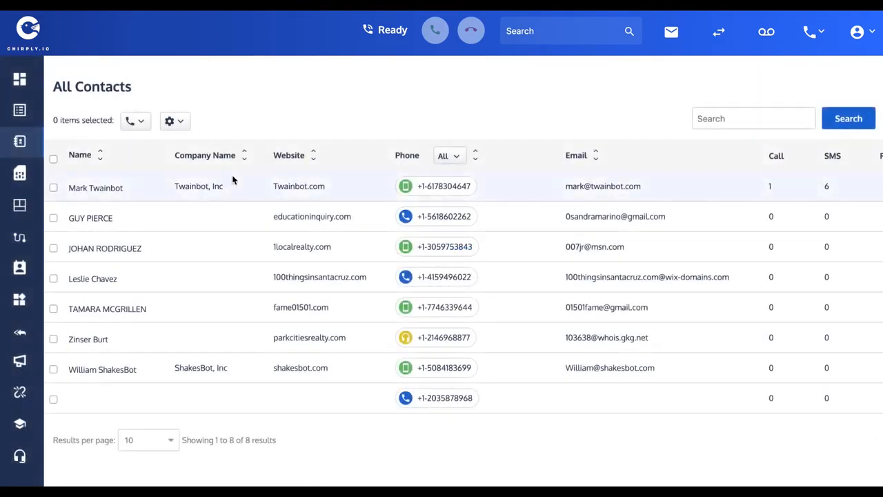
left_click(473, 191)
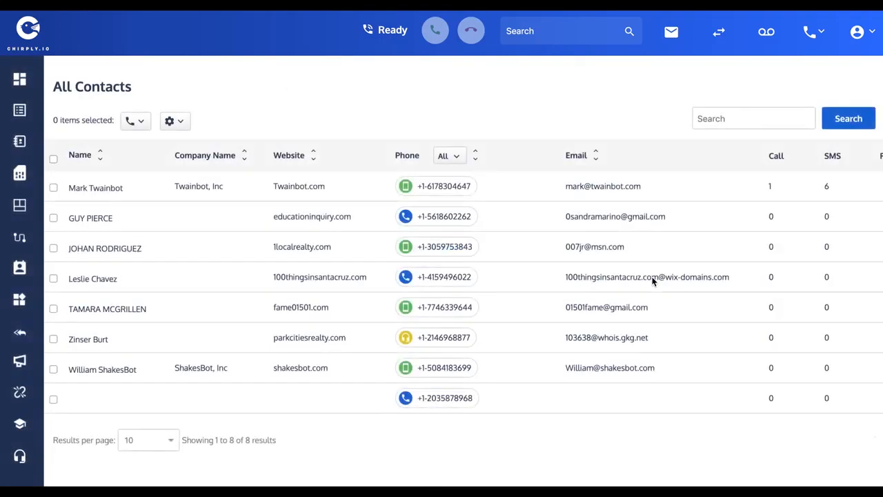
left_click(426, 186)
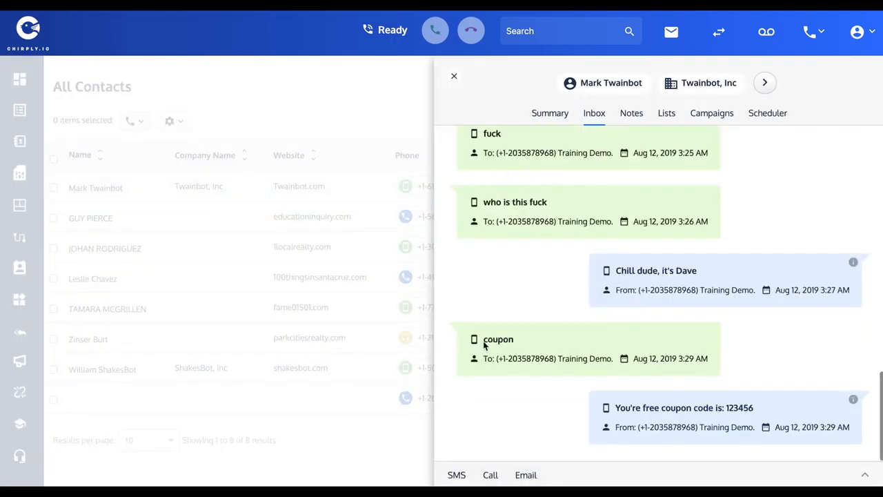
left_click_drag(483, 339, 522, 342)
left_click_drag(615, 407, 770, 408)
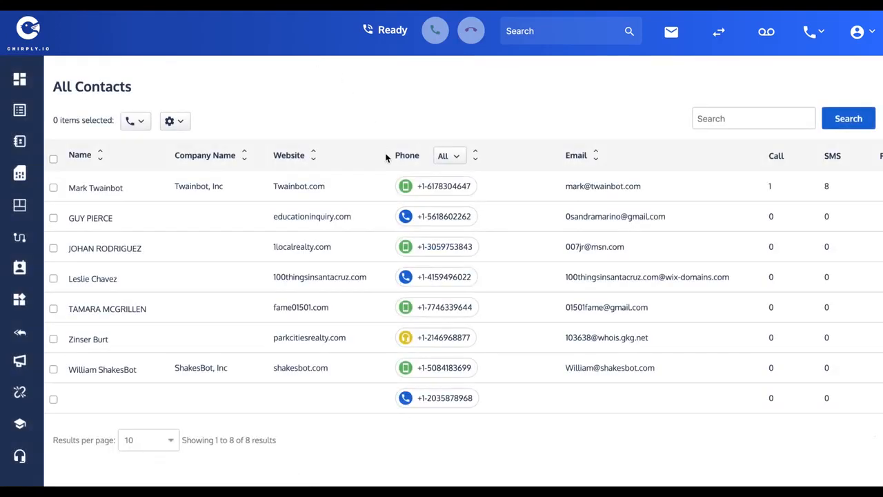
Reopen the Twainbot, Inc lead's inbox and compare the reply to the second "coupon" text with the fallback message.
left_click(426, 186)
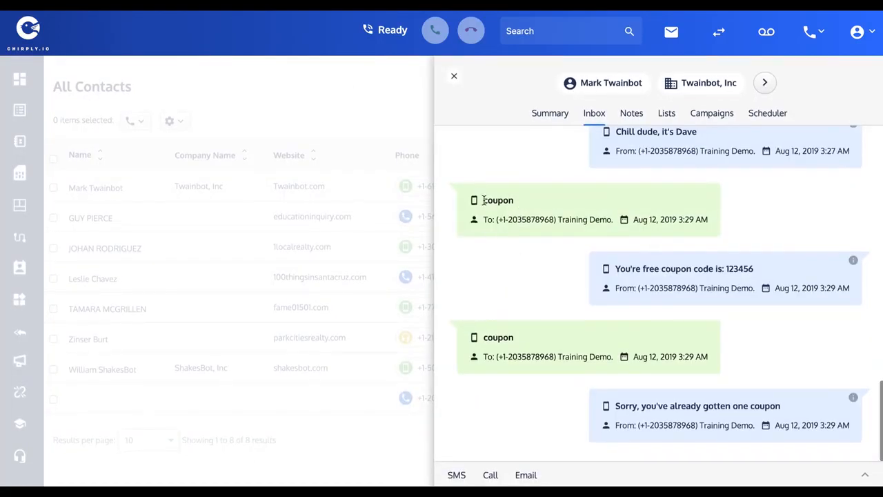
left_click_drag(471, 200, 521, 201)
left_click_drag(484, 336, 517, 337)
left_click(617, 406)
left_click_drag(617, 406, 769, 408)
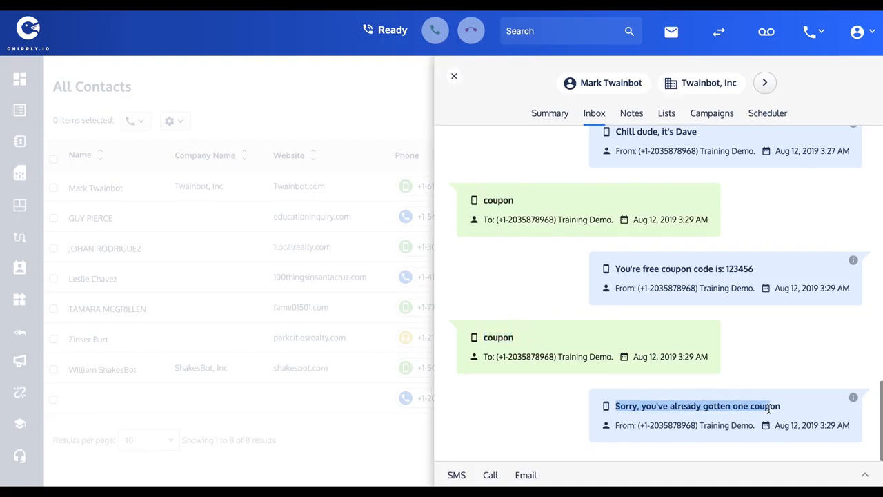